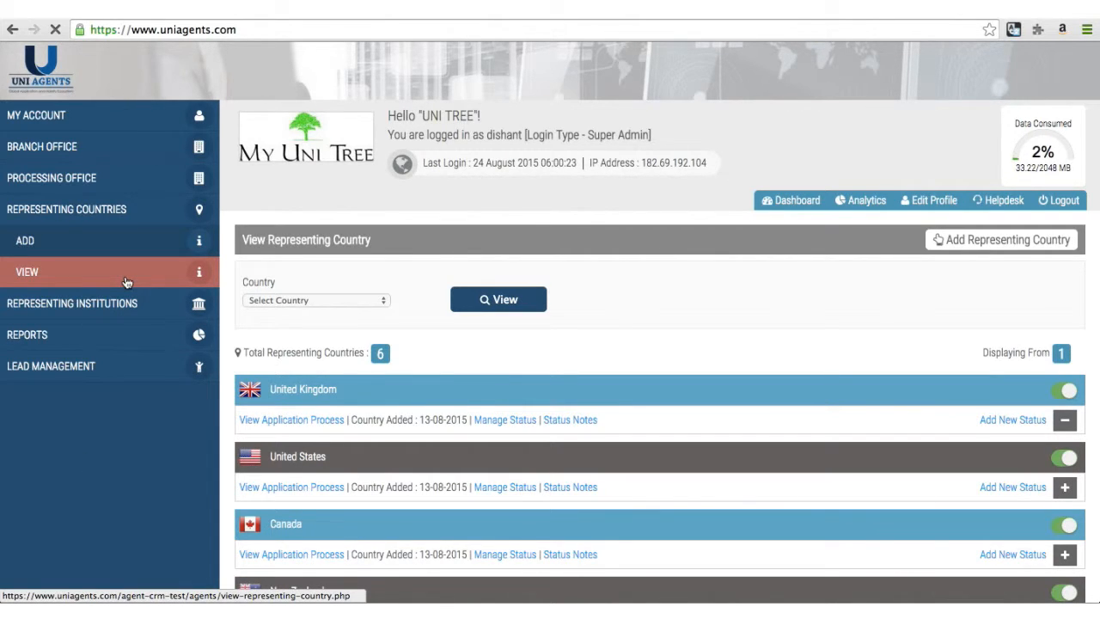
# Step: Display the United Kingdom's application process statuses from the representing countries list
pyautogui.scroll(-3, 413, 376)
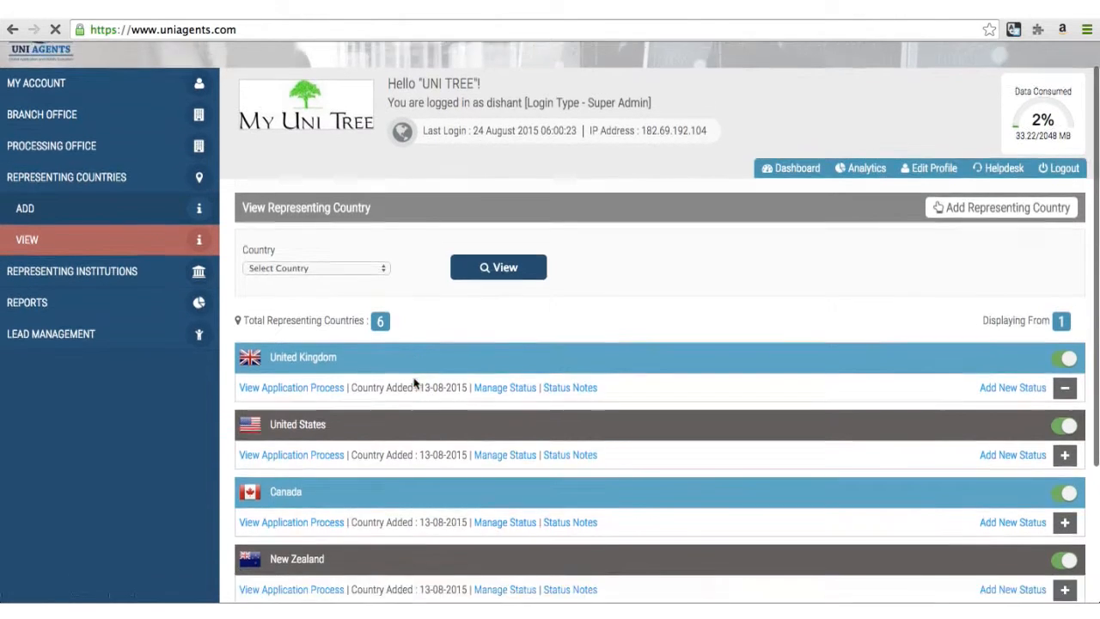
pyautogui.scroll(-1, 414, 378)
pyautogui.scroll(-1, 413, 378)
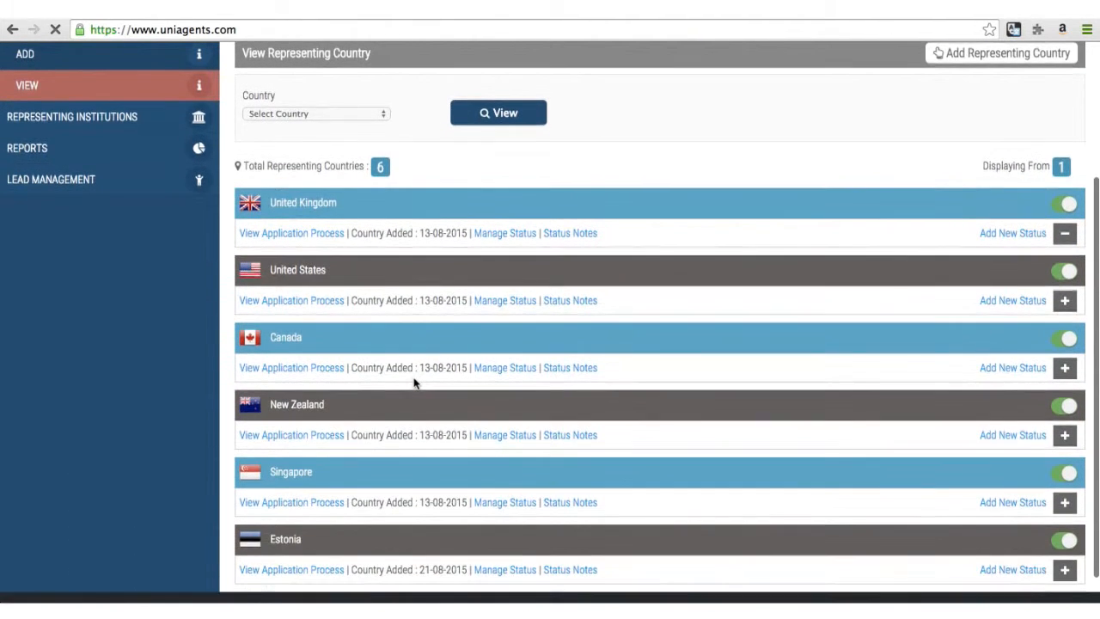
pyautogui.scroll(-1, 414, 380)
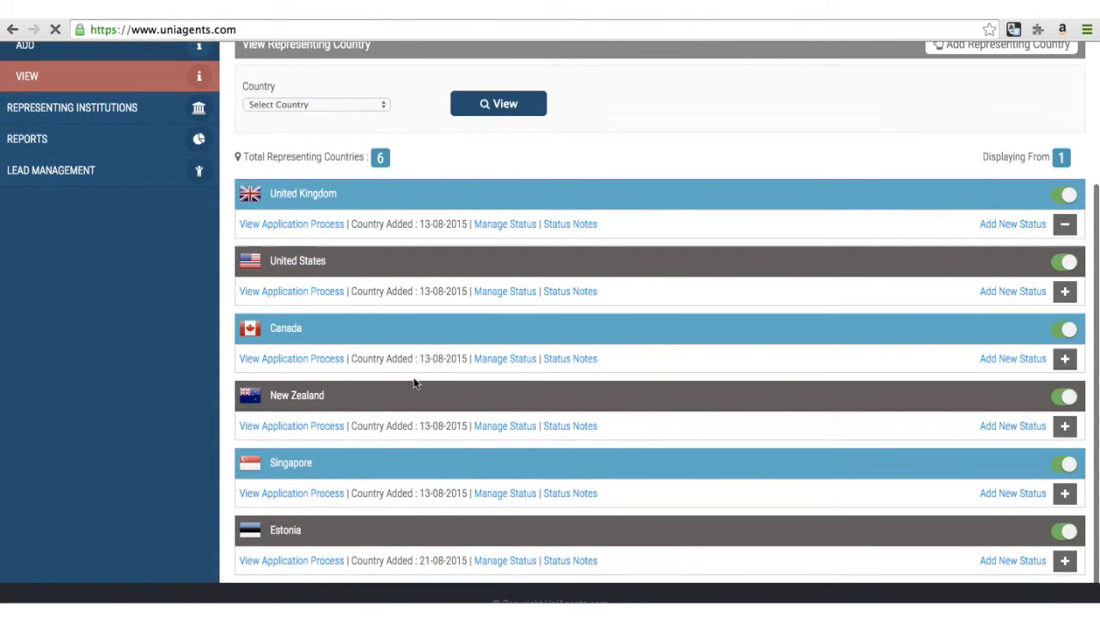
pyautogui.click(283, 228)
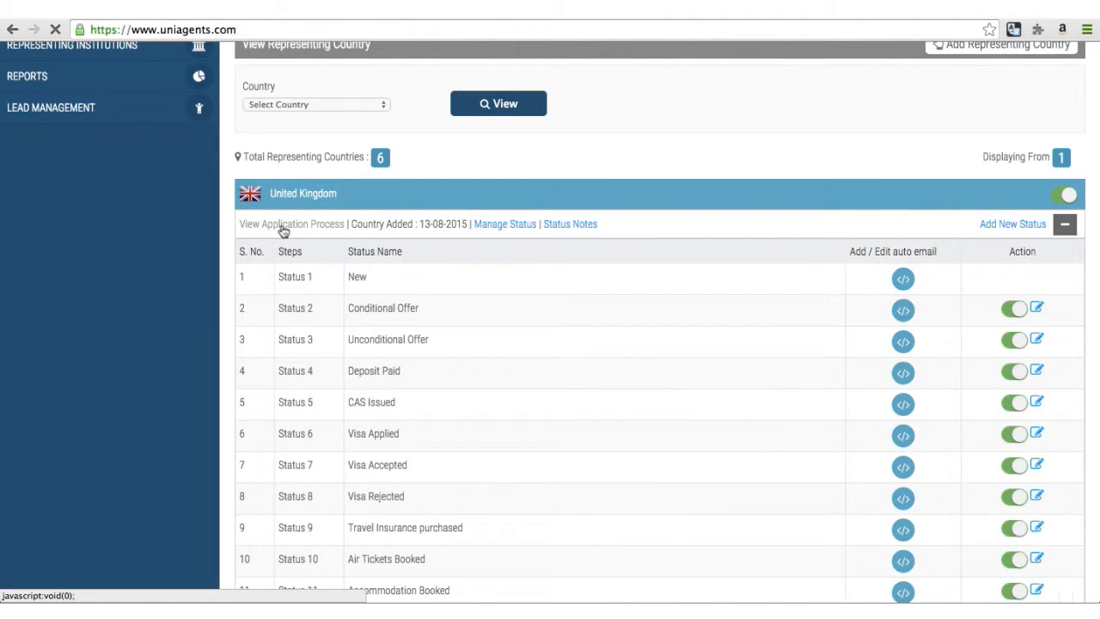
# Step: Open the automatic email template of the Conditional Offer status, check its subject and content fields, and close it without submitting
pyautogui.scroll(-2, 617, 368)
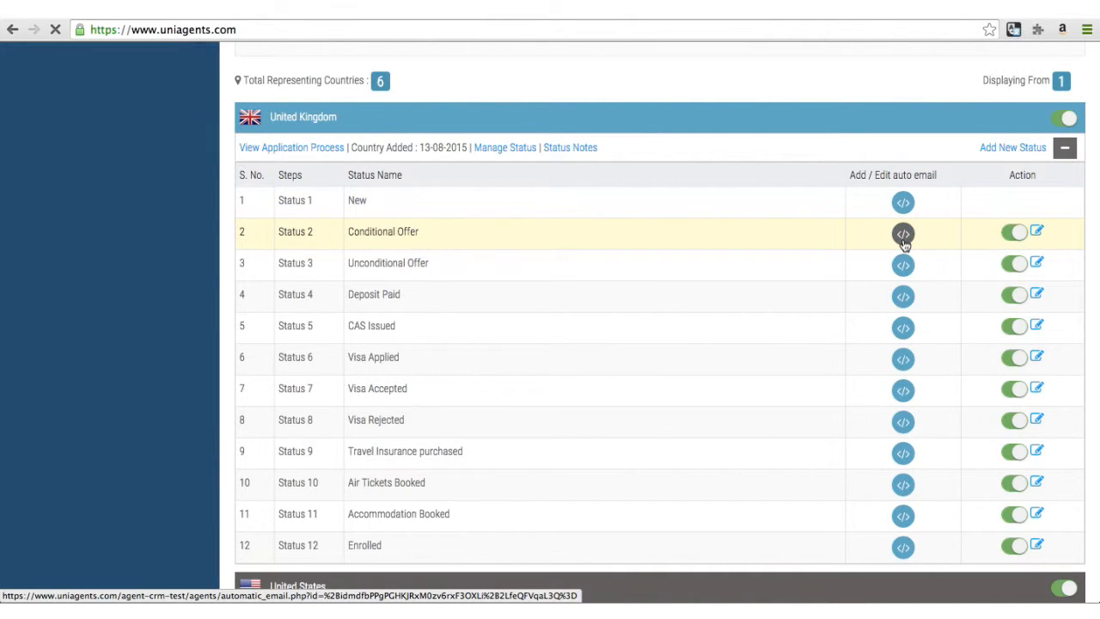
pyautogui.click(903, 241)
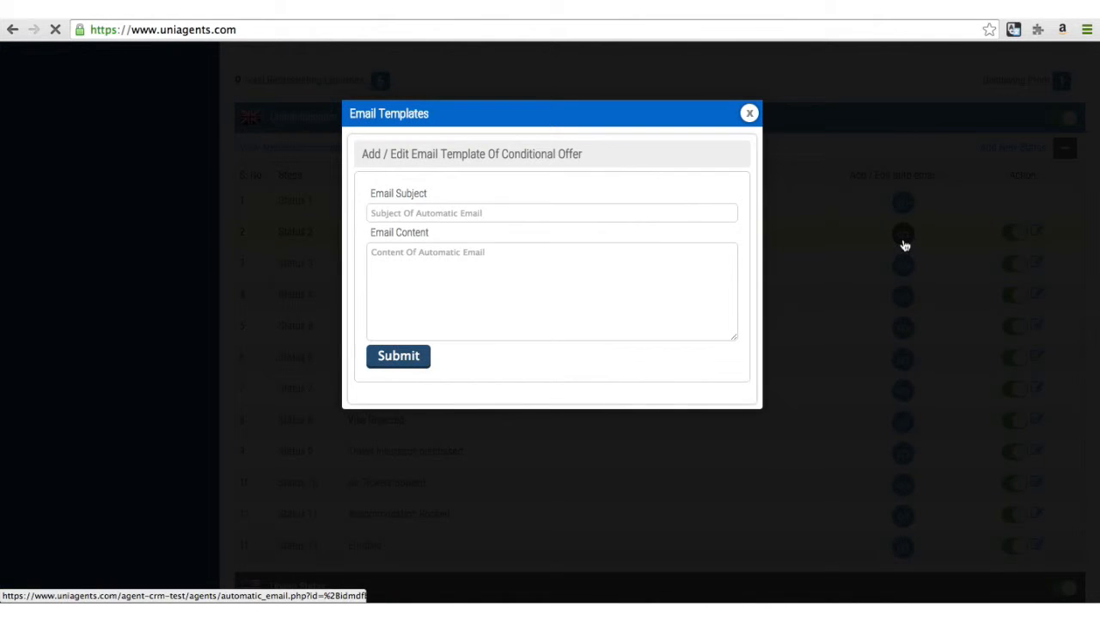
pyautogui.click(610, 216)
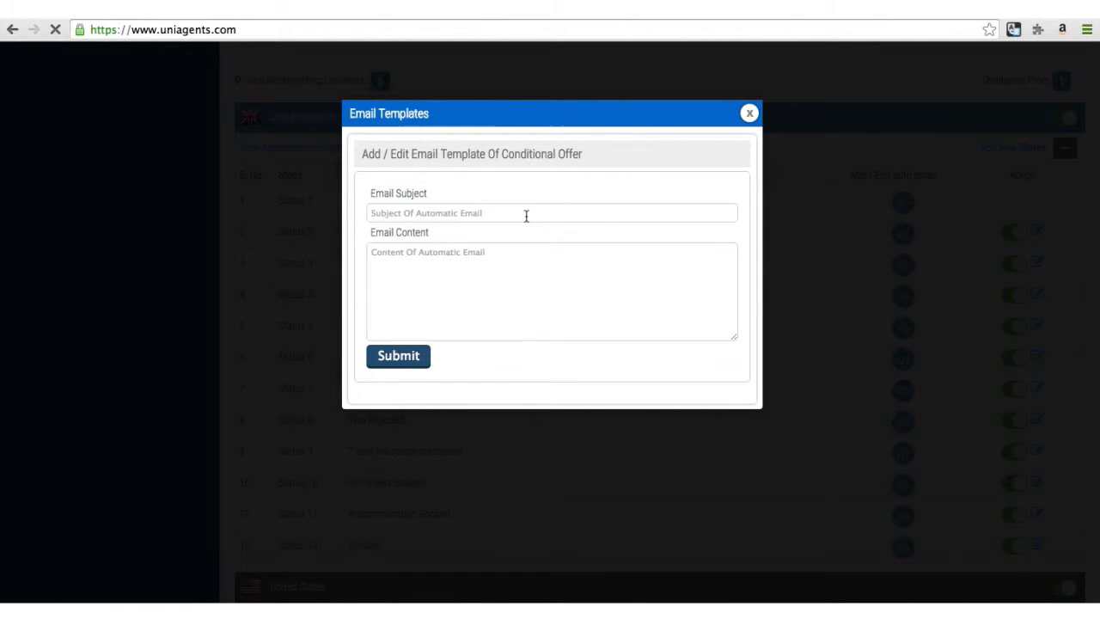
pyautogui.click(499, 281)
pyautogui.click(750, 116)
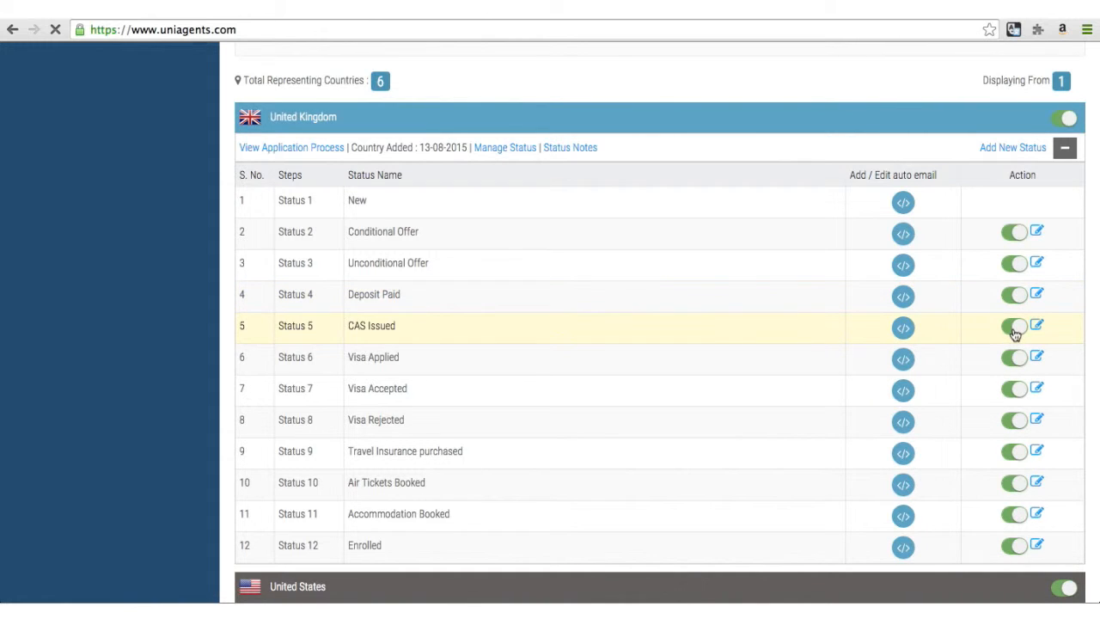
# Step: Turn the United Kingdom's Unconditional Offer status off and back on, confirming each change
pyautogui.click(1016, 264)
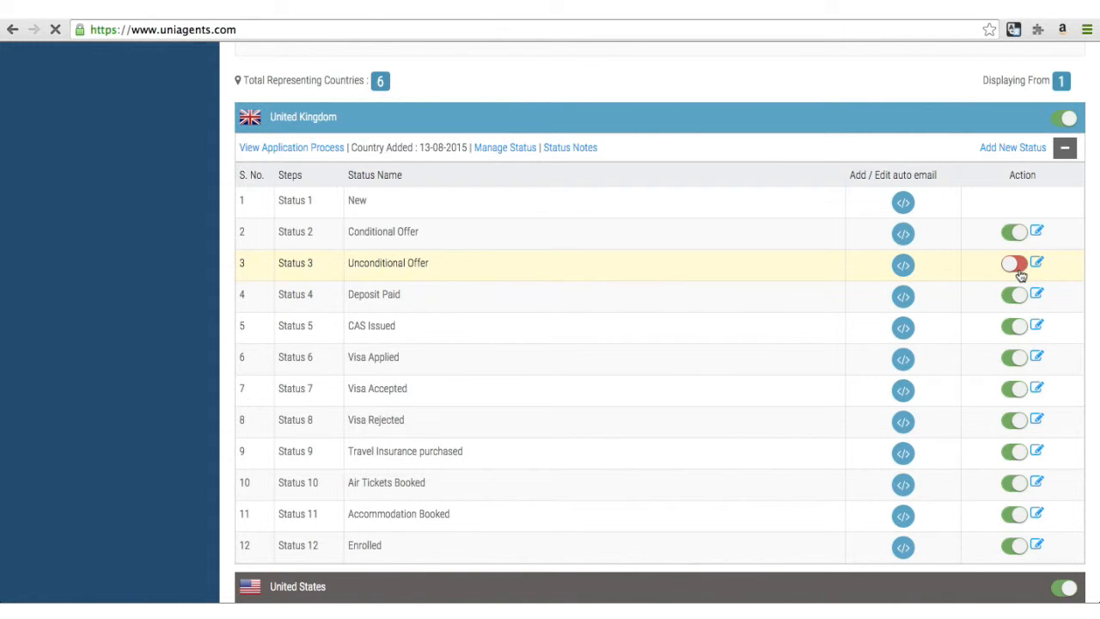
pyautogui.click(655, 196)
pyautogui.click(1018, 266)
pyautogui.click(679, 198)
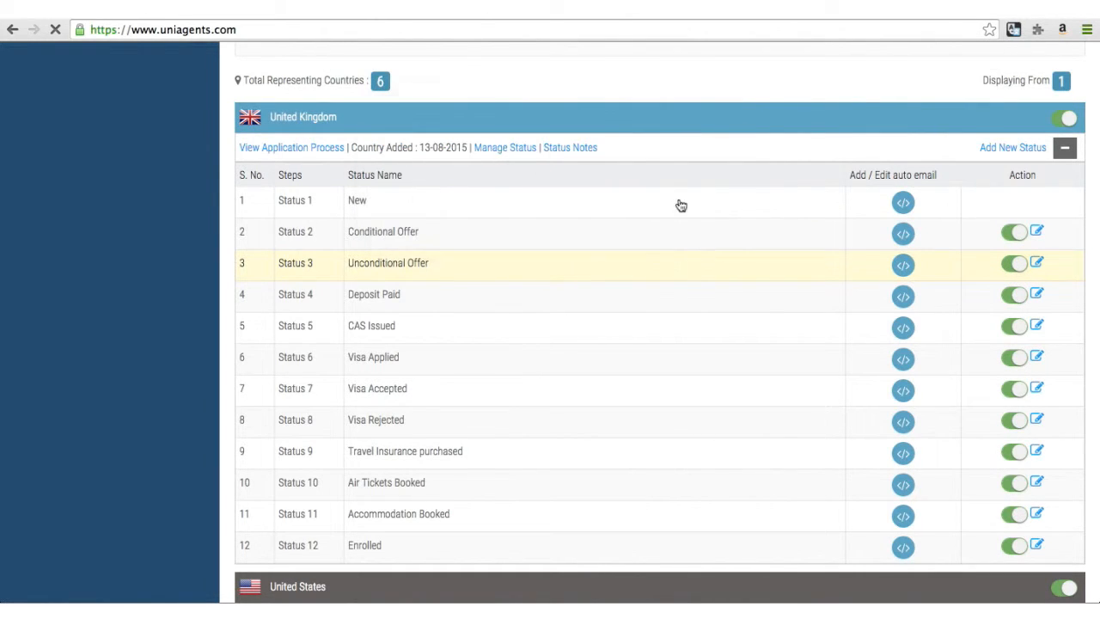
# Step: Open the process name of the Unconditional Offer status for editing and close it without updating
pyautogui.click(1037, 266)
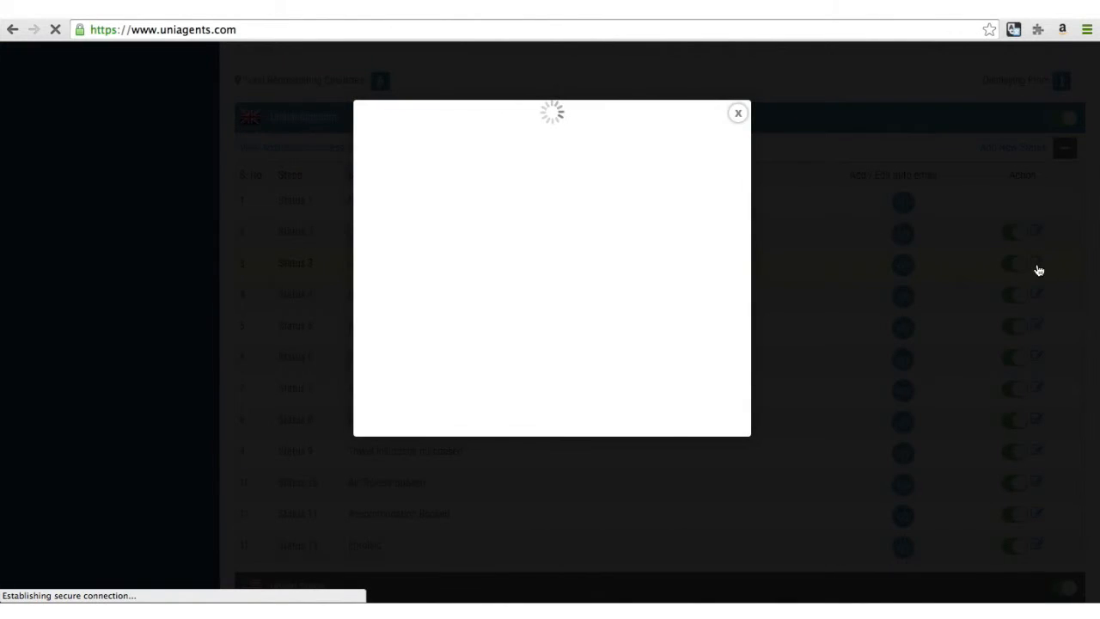
pyautogui.click(450, 186)
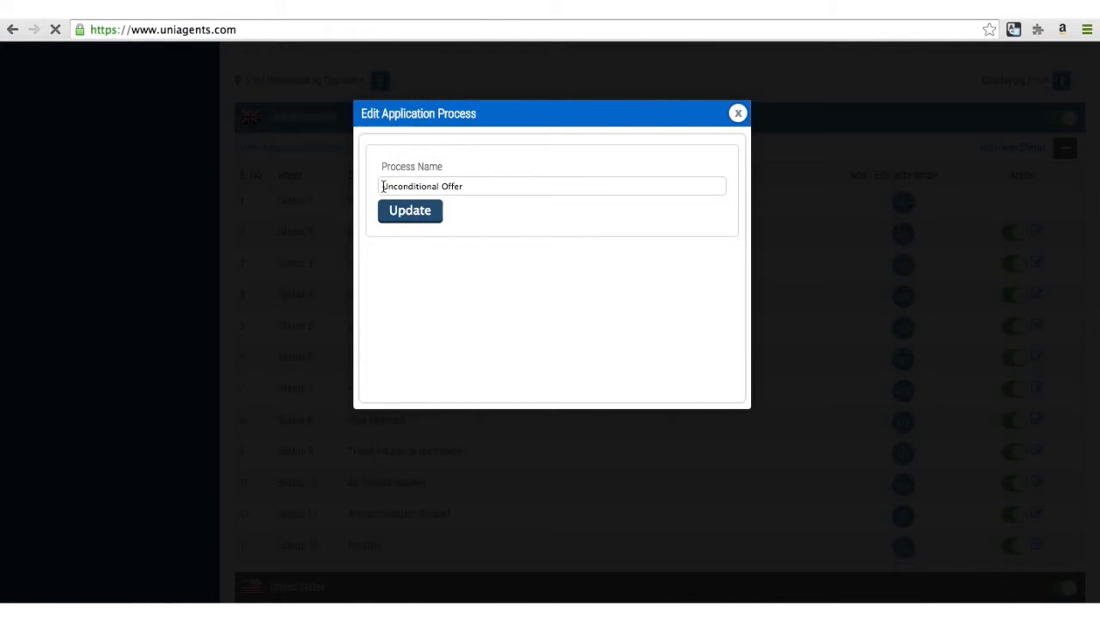
pyautogui.click(475, 187)
pyautogui.click(737, 113)
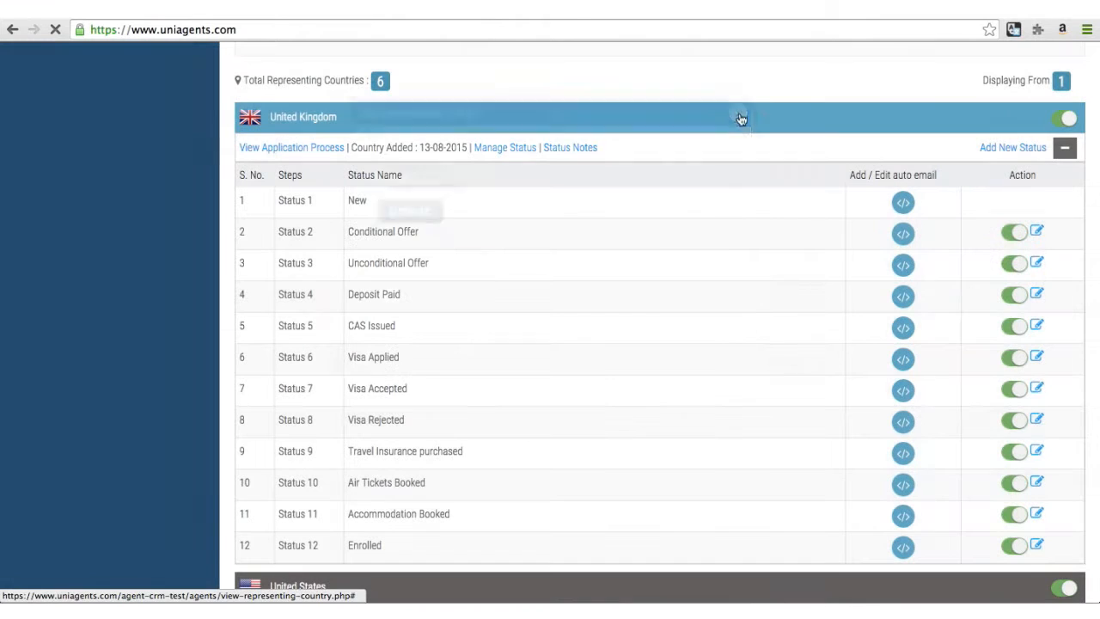
# Step: Add a new application status named "Commission Received" to the United Kingdom and submit it
pyautogui.scroll(-2, 850, 279)
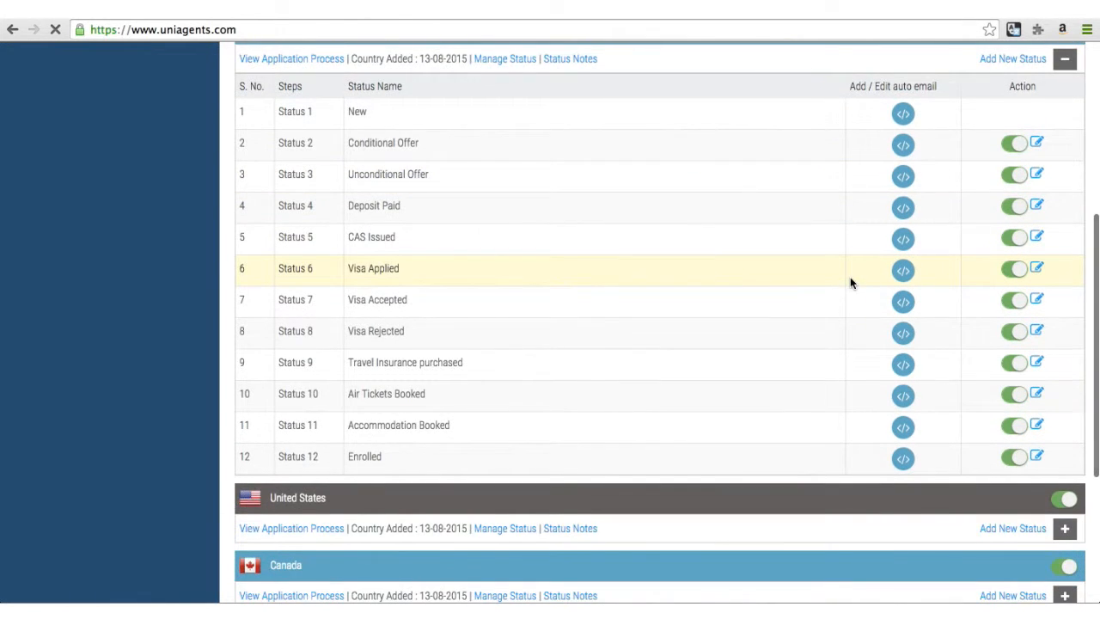
pyautogui.scroll(2, 850, 277)
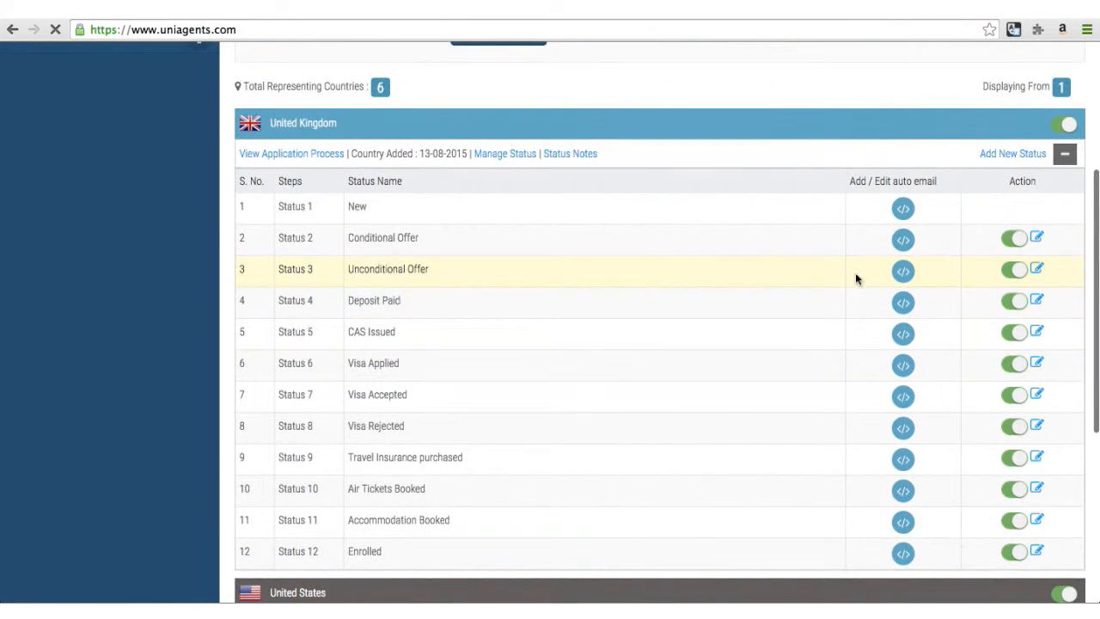
pyautogui.click(1009, 158)
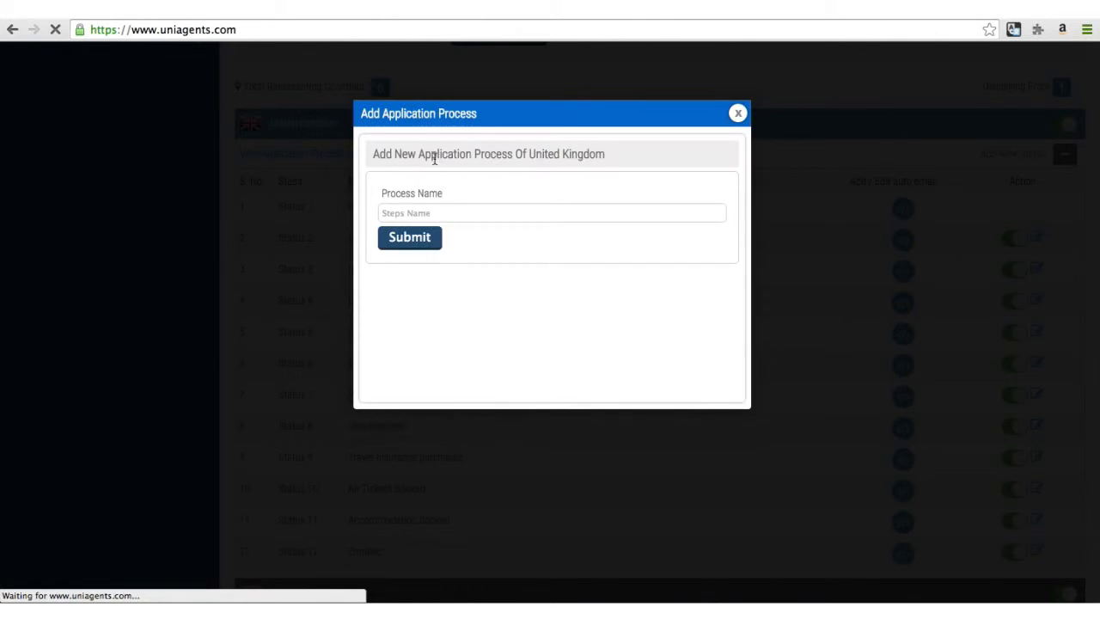
pyautogui.click(435, 212)
pyautogui.write('Comission')
pyautogui.press('BackSpace')
pyautogui.press('BackSpace')
pyautogui.press('BackSpace')
pyautogui.press('BackSpace')
pyautogui.press('BackSpace')
pyautogui.press('BackSpace')
pyautogui.press('BackSpace')
pyautogui.write('mission Received')
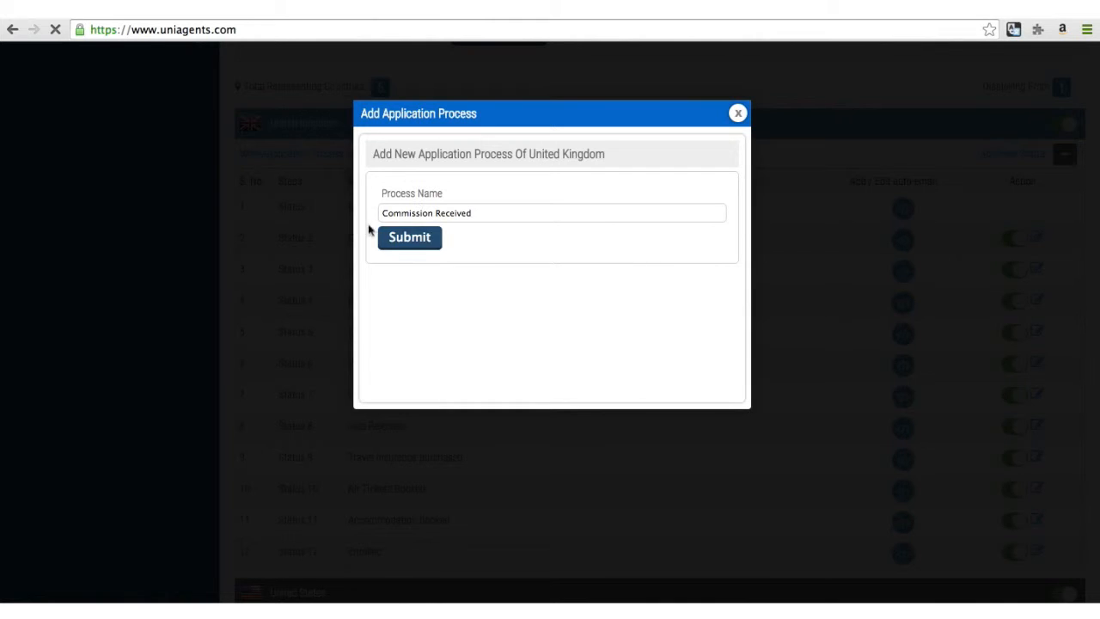
pyautogui.click(416, 242)
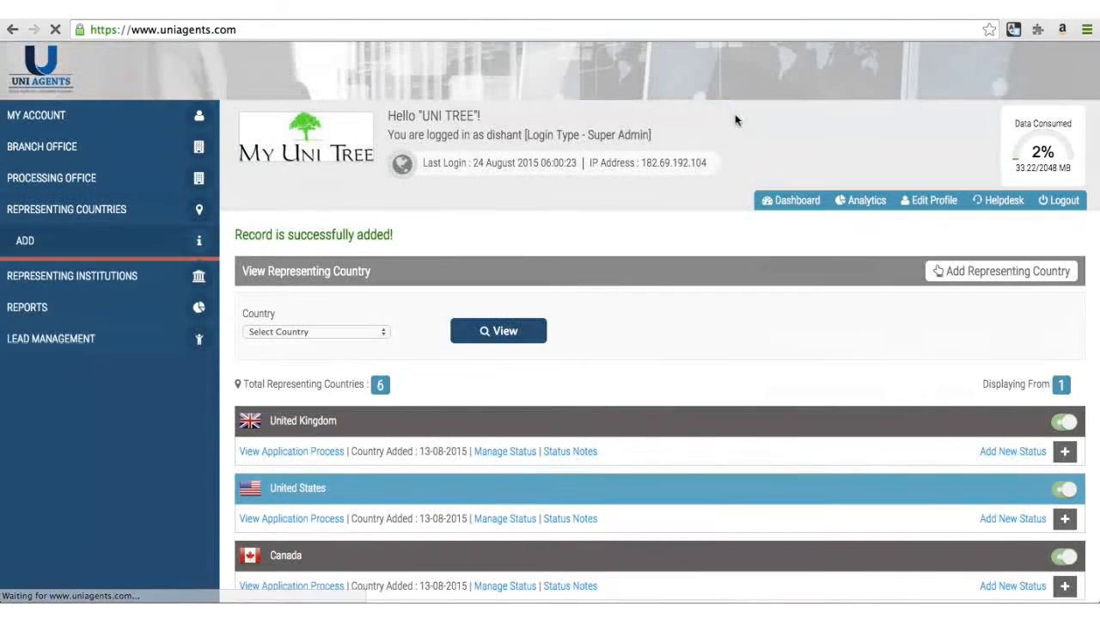
# Step: Display the United Kingdom's application process again and check the end of its status list for Commission Received
pyautogui.click(296, 452)
pyautogui.scroll(-5, 494, 472)
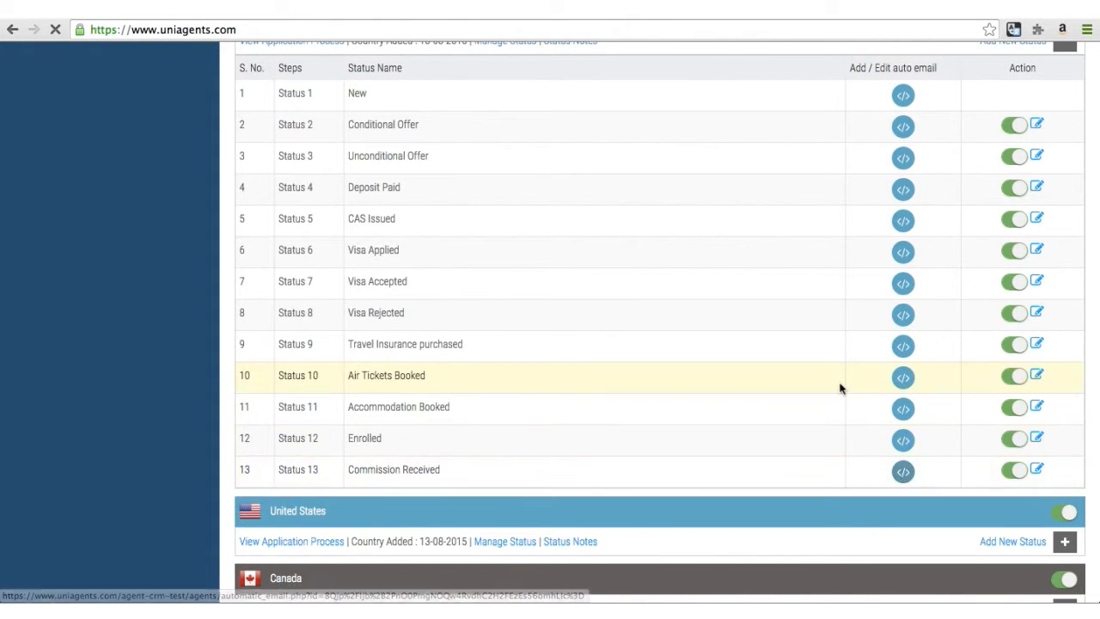
pyautogui.scroll(2, 800, 340)
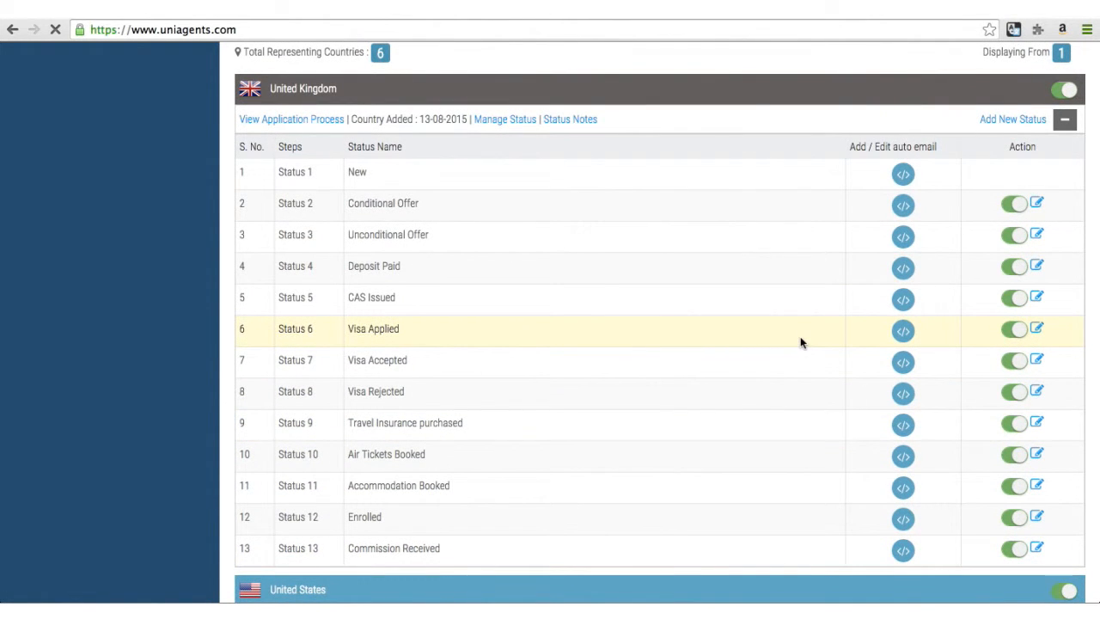
# Step: Open the United Kingdom's status management and review the conversion and processing office alarm settings
pyautogui.click(516, 125)
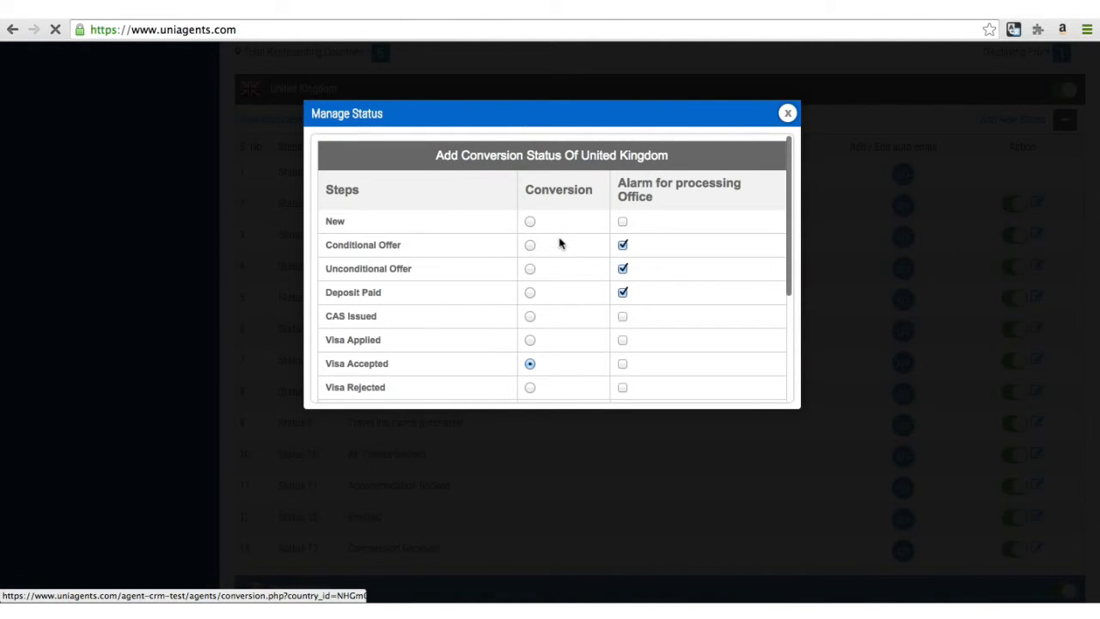
pyautogui.scroll(-3, 560, 243)
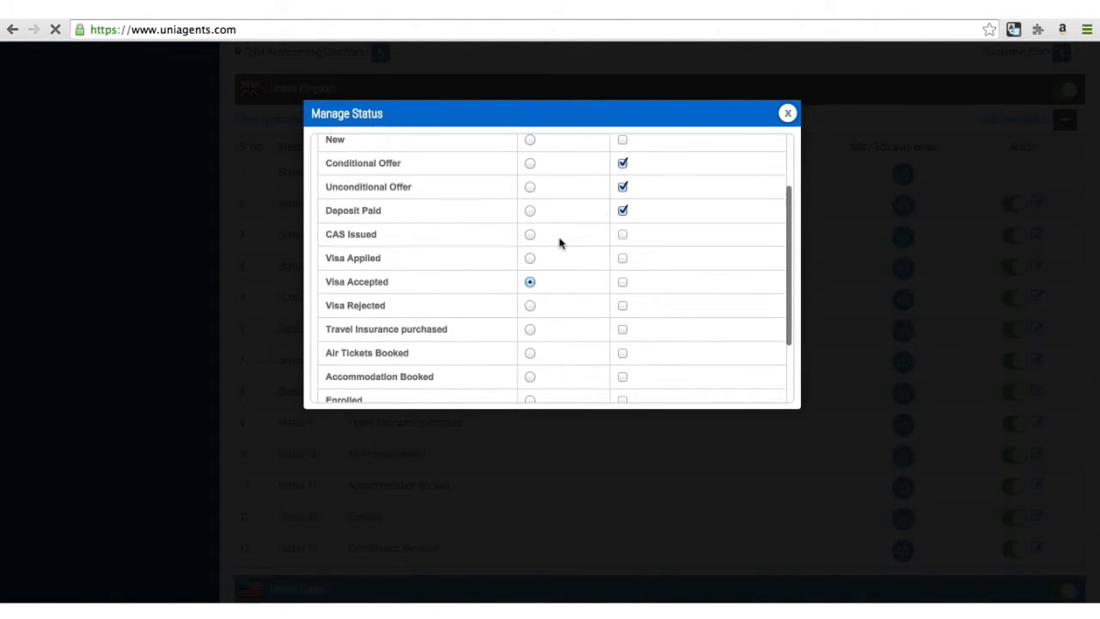
pyautogui.scroll(4, 560, 243)
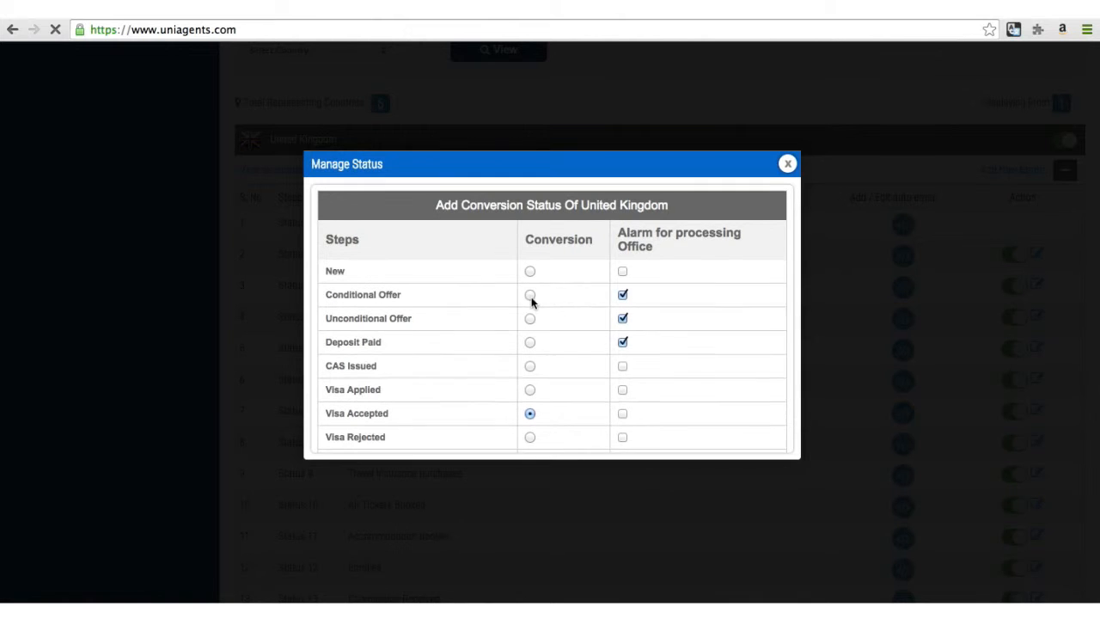
pyautogui.scroll(-1, 531, 300)
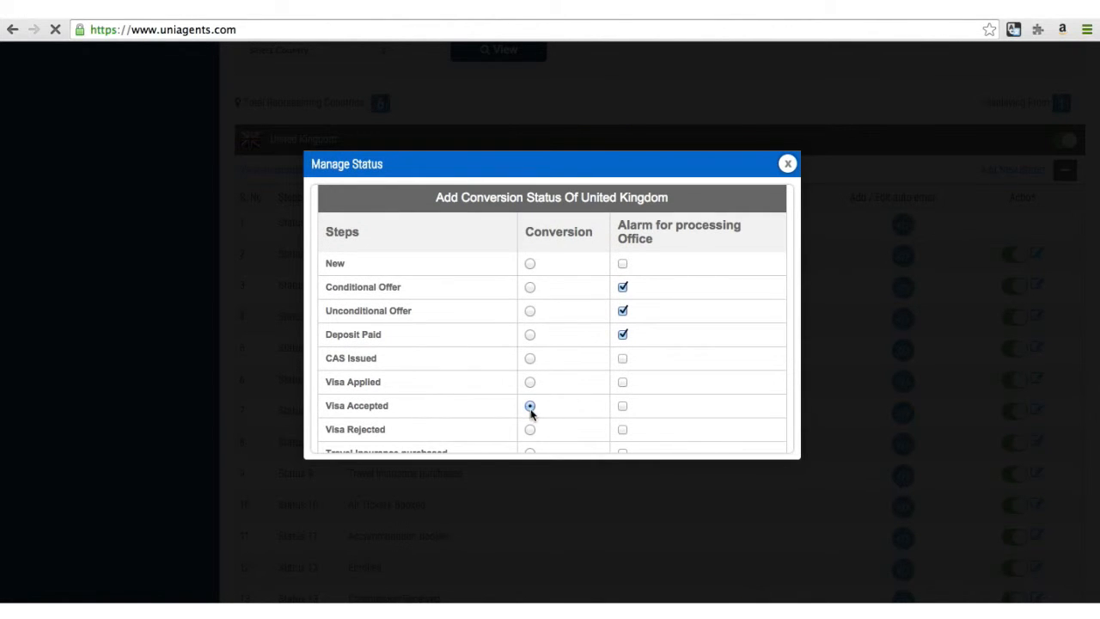
pyautogui.scroll(-4, 530, 413)
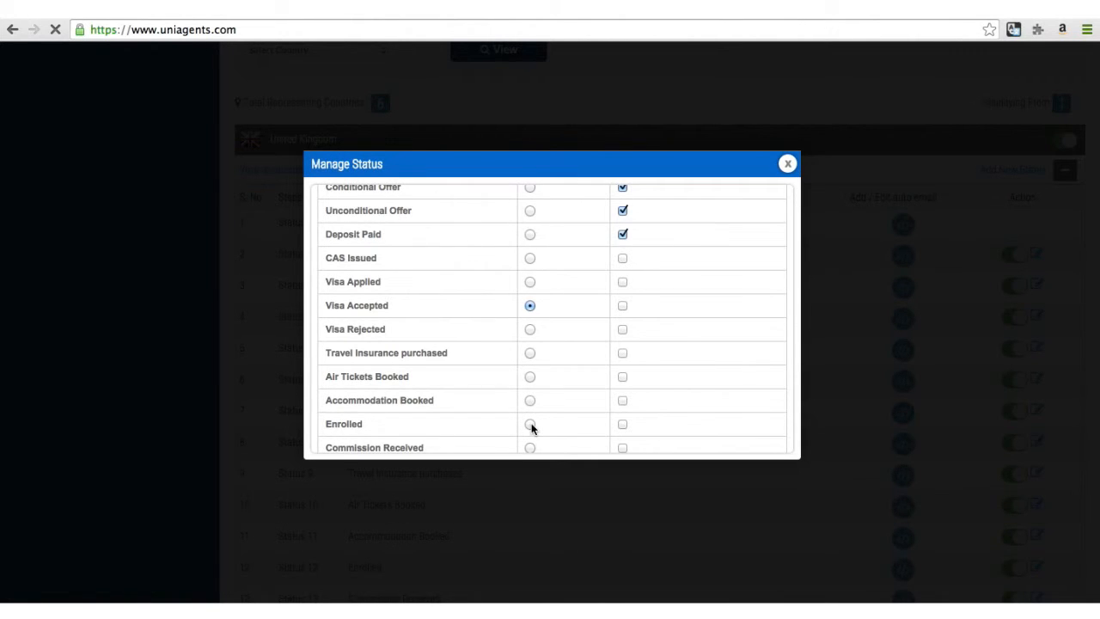
# Step: Choose Enrolled as the United Kingdom's conversion status
pyautogui.click(530, 425)
pyautogui.scroll(2, 538, 361)
pyautogui.scroll(-2, 538, 360)
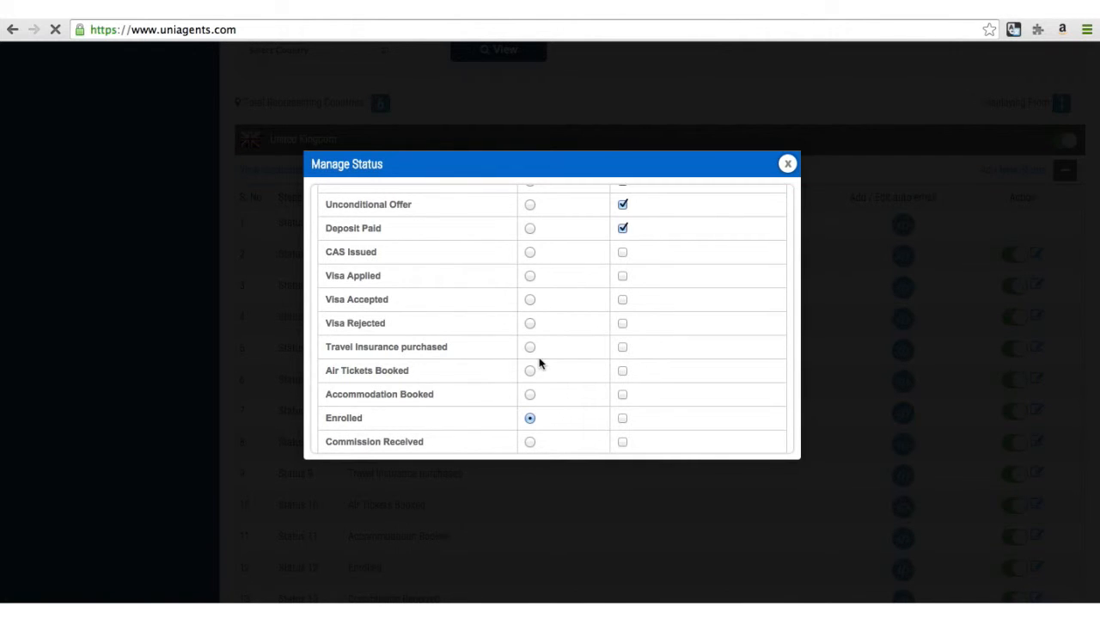
# Step: Choose Commission Received as the United Kingdom's conversion status
pyautogui.scroll(1, 540, 363)
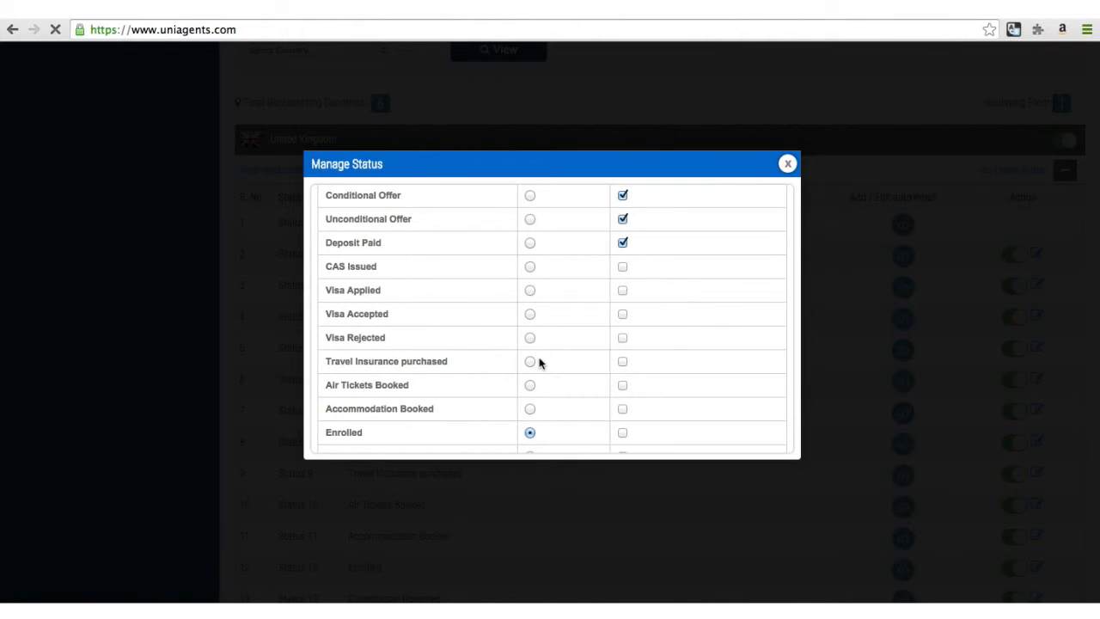
pyautogui.scroll(-1, 539, 364)
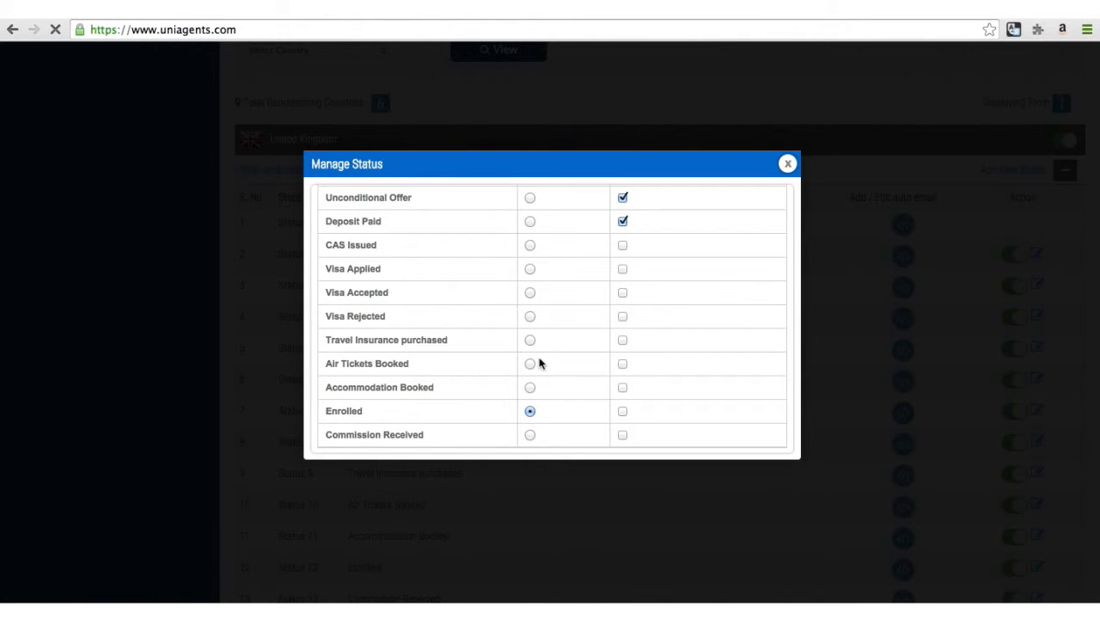
pyautogui.scroll(3, 540, 364)
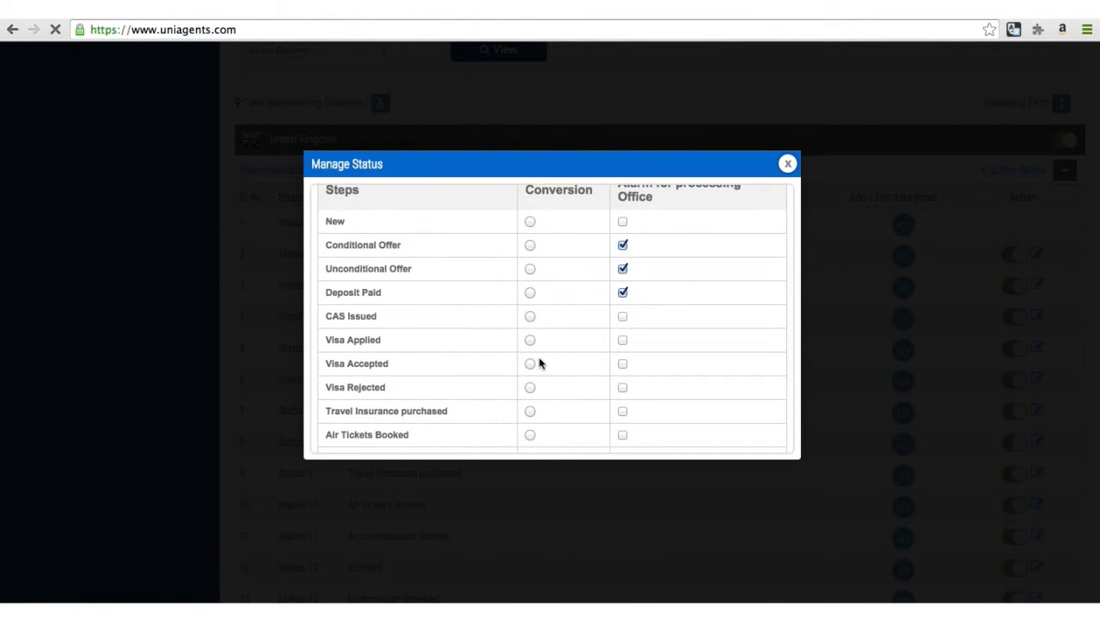
pyautogui.scroll(-1, 539, 363)
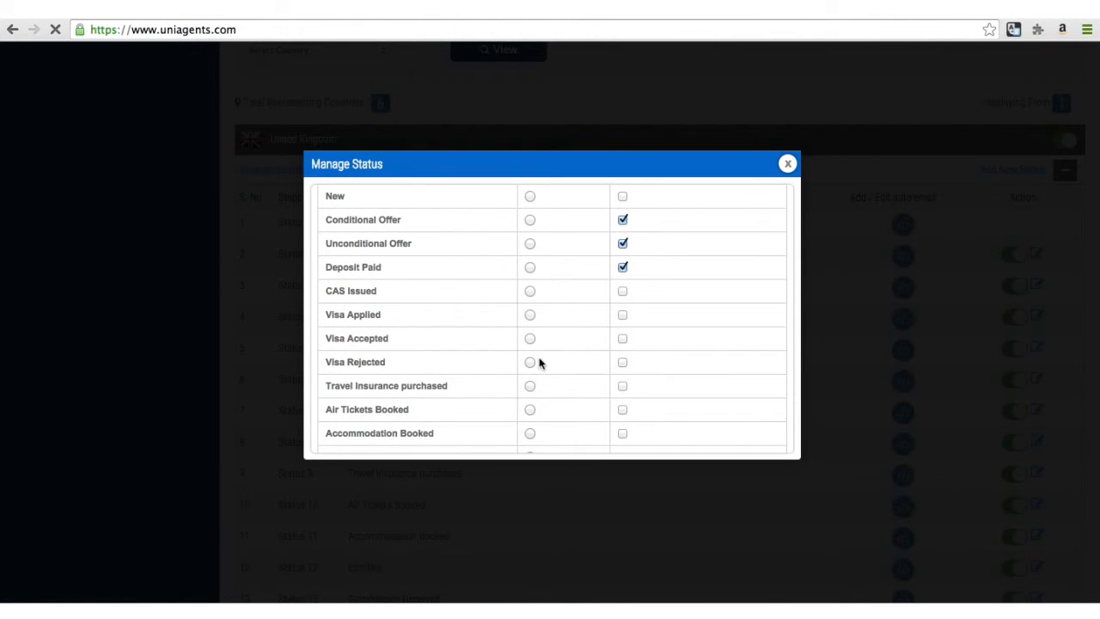
pyautogui.scroll(-2, 540, 364)
pyautogui.scroll(3, 539, 363)
pyautogui.scroll(-2, 539, 363)
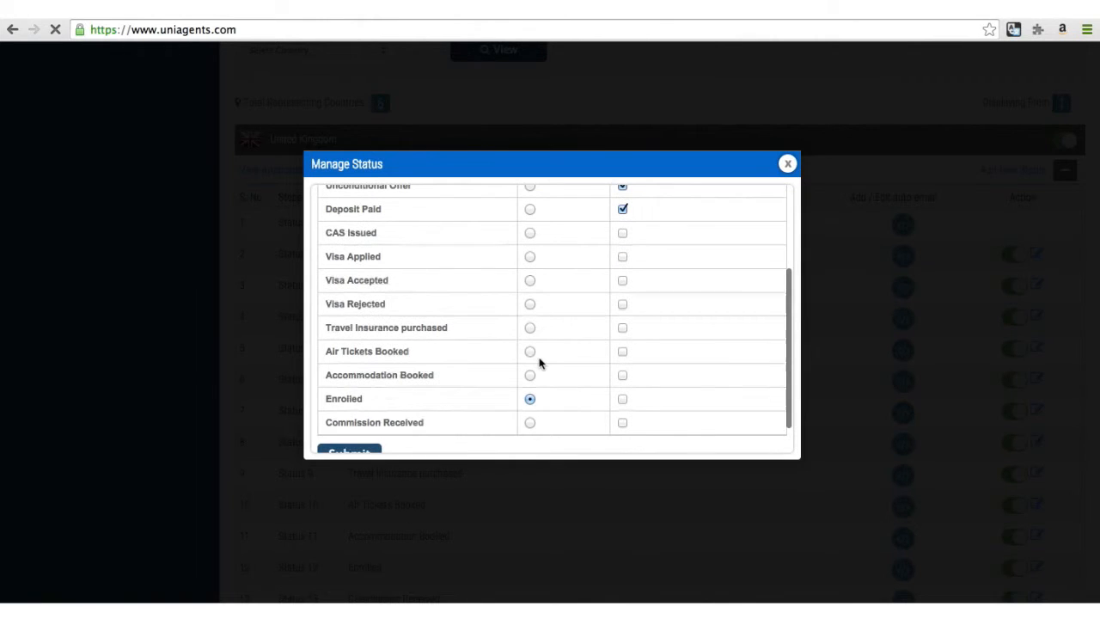
pyautogui.click(529, 422)
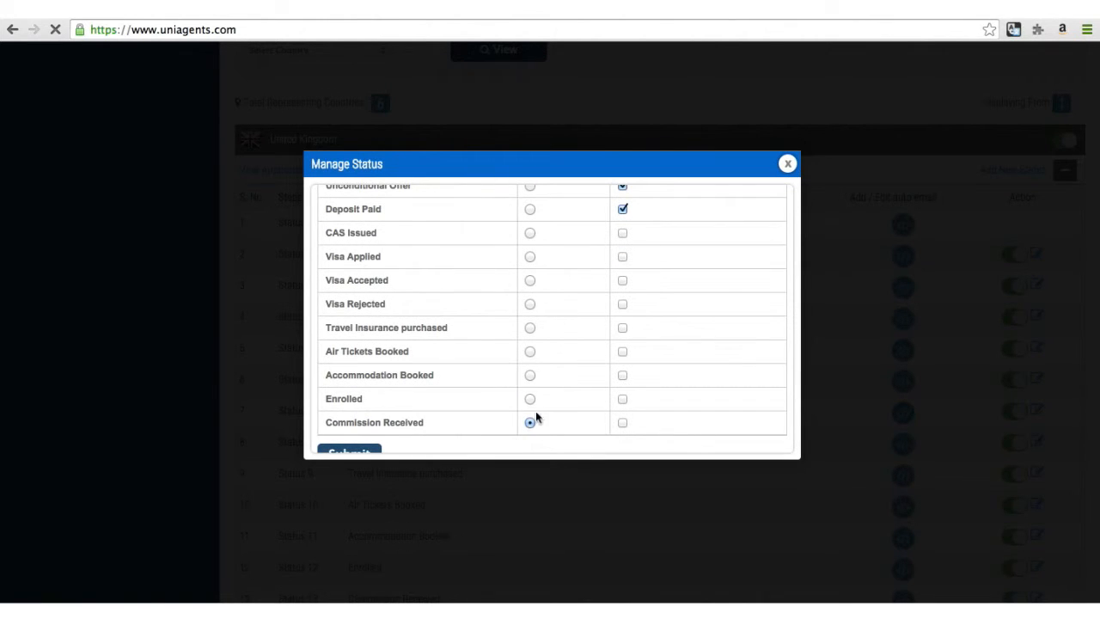
# Step: Review which United Kingdom statuses have a processing office alarm, and close the status management without submitting
pyautogui.scroll(3, 584, 378)
pyautogui.scroll(2, 585, 381)
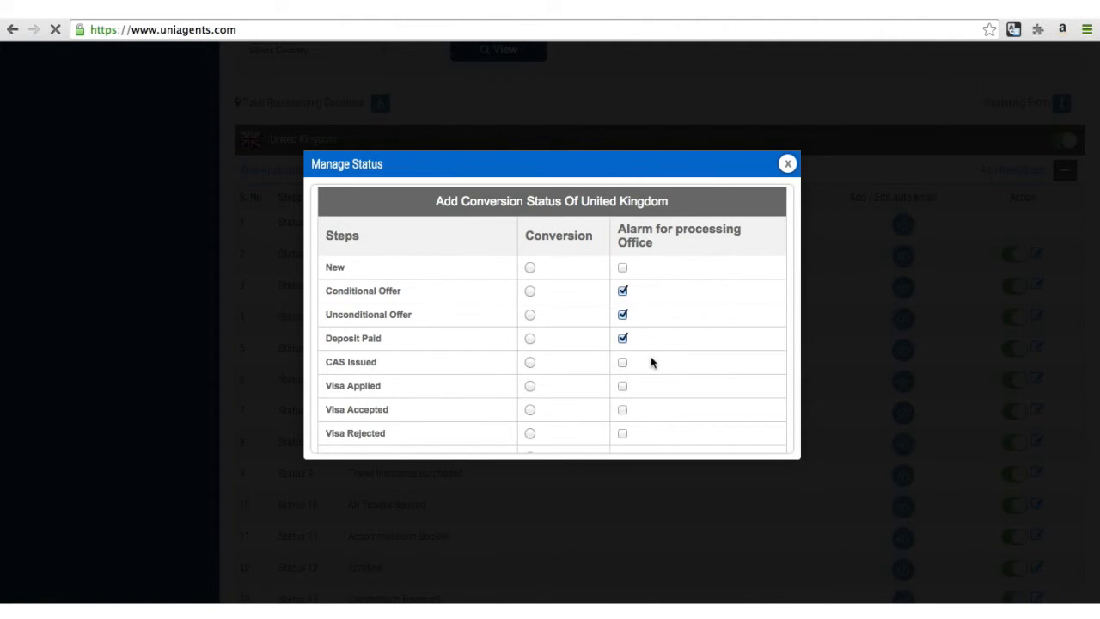
pyautogui.scroll(-2, 651, 361)
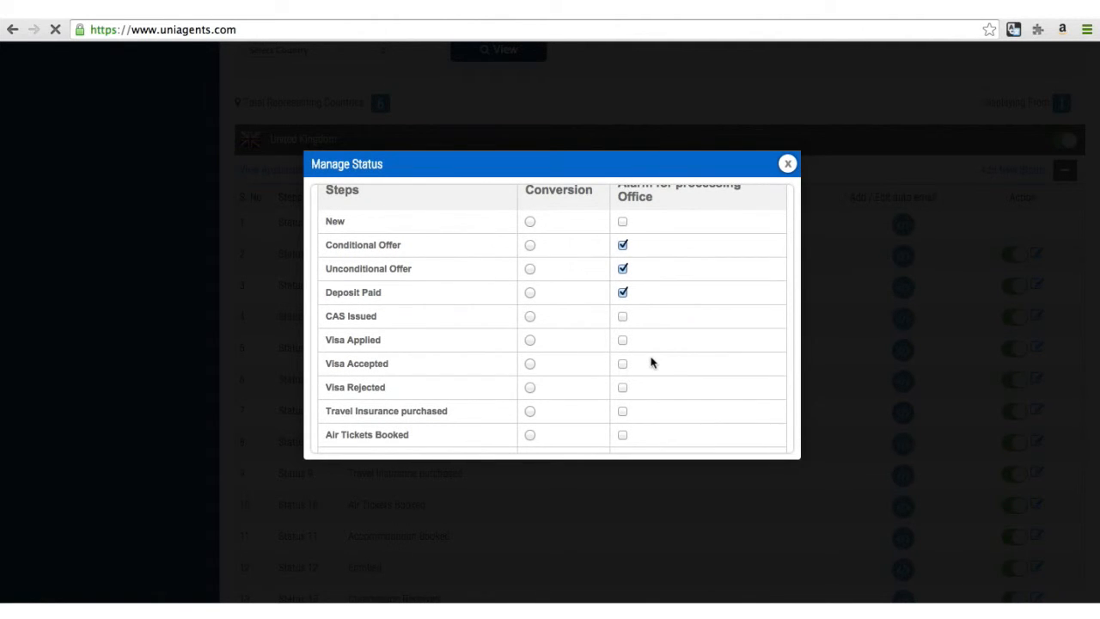
pyautogui.scroll(-2, 650, 361)
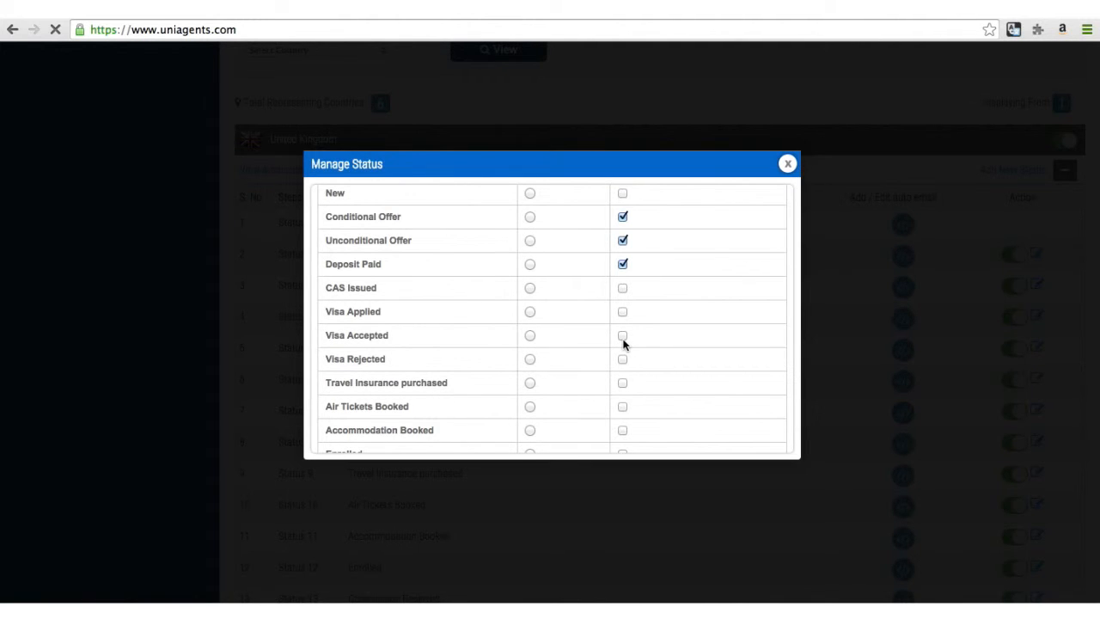
pyautogui.scroll(2, 624, 343)
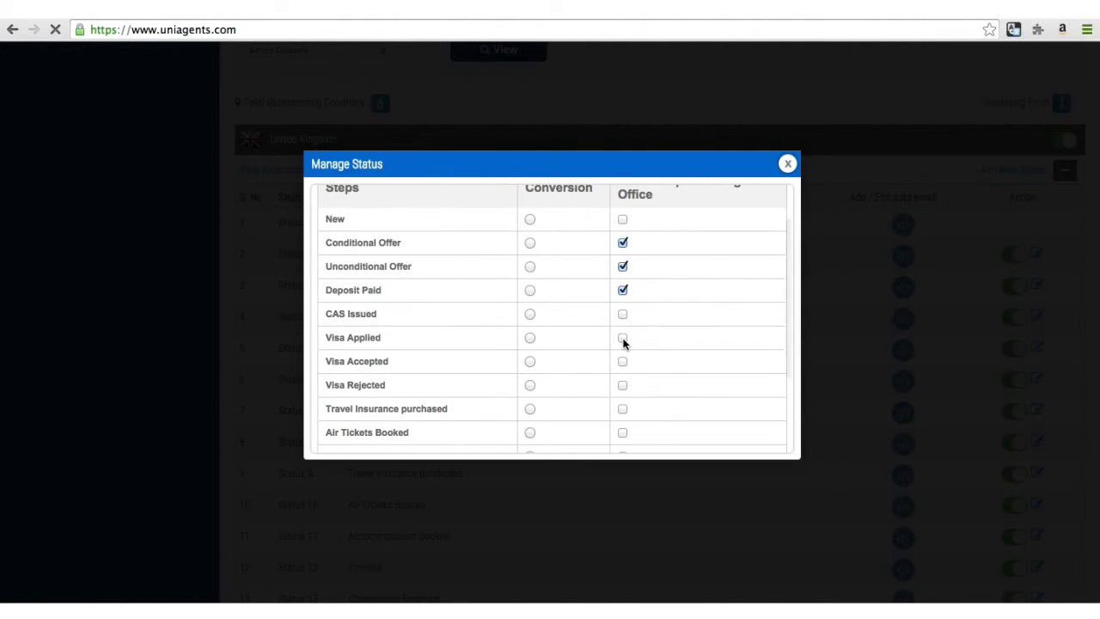
pyautogui.scroll(-1, 624, 343)
pyautogui.scroll(-1, 624, 343)
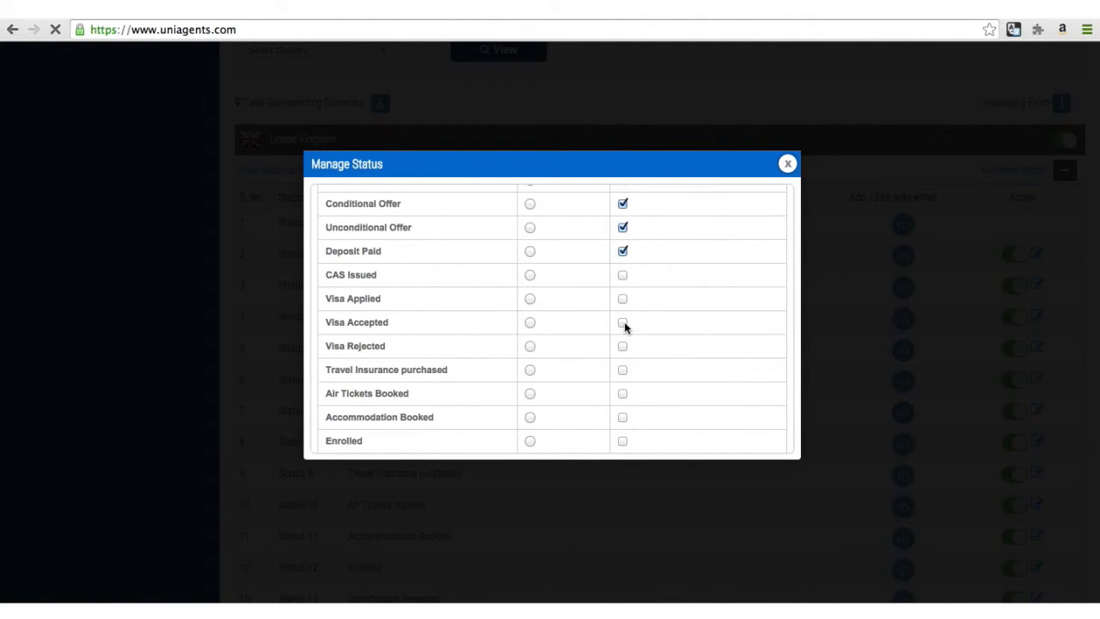
pyautogui.scroll(3, 623, 321)
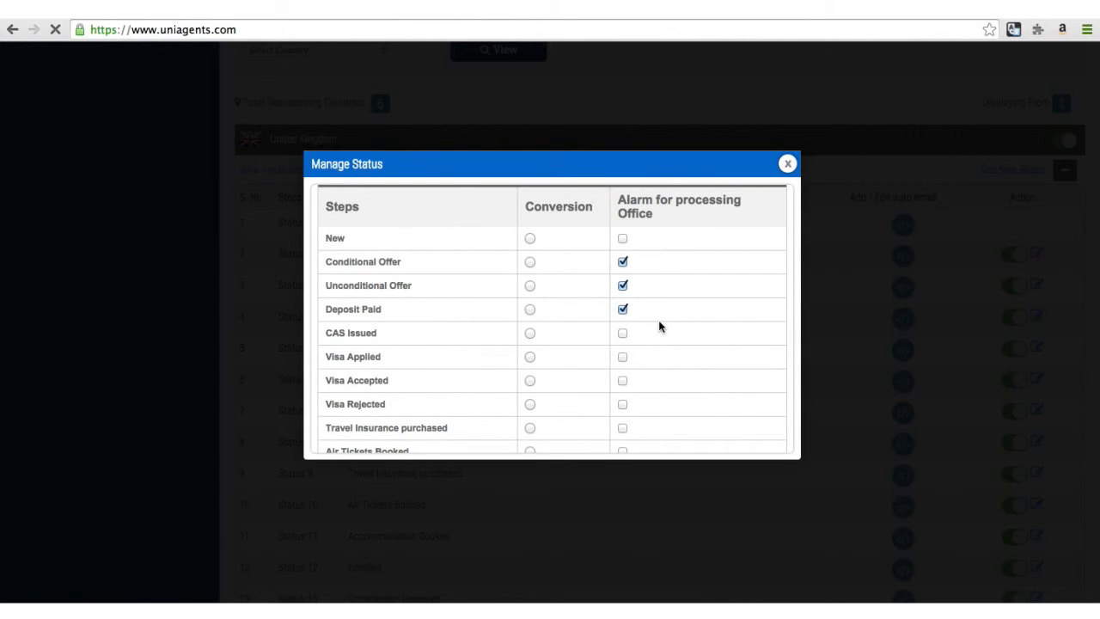
pyautogui.scroll(-1, 660, 325)
pyautogui.scroll(-1, 660, 326)
pyautogui.scroll(1, 660, 326)
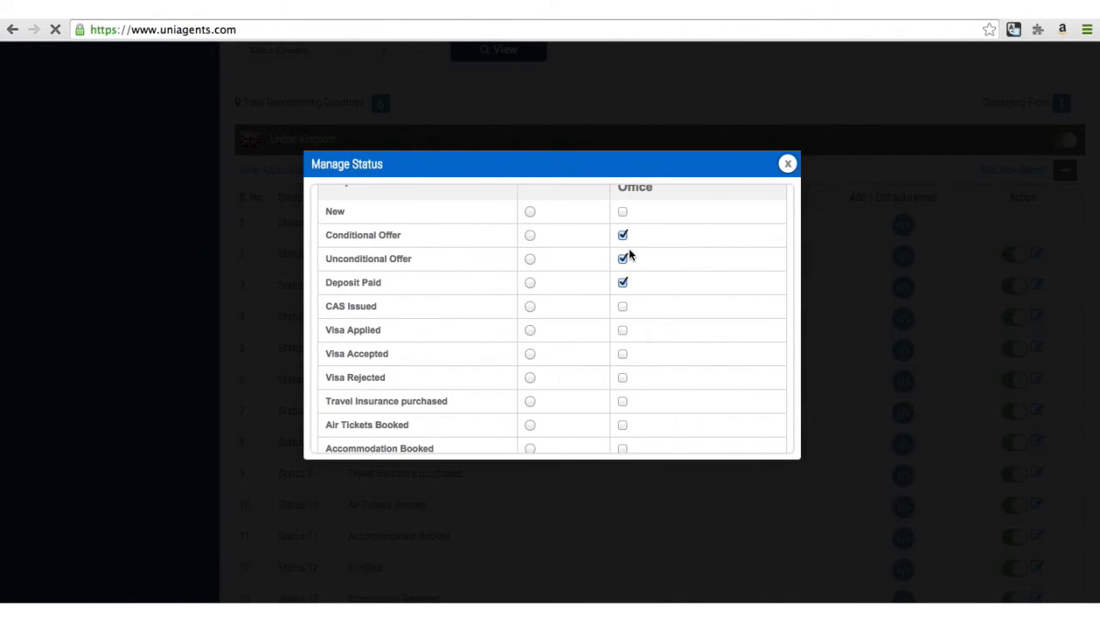
pyautogui.scroll(-5, 628, 252)
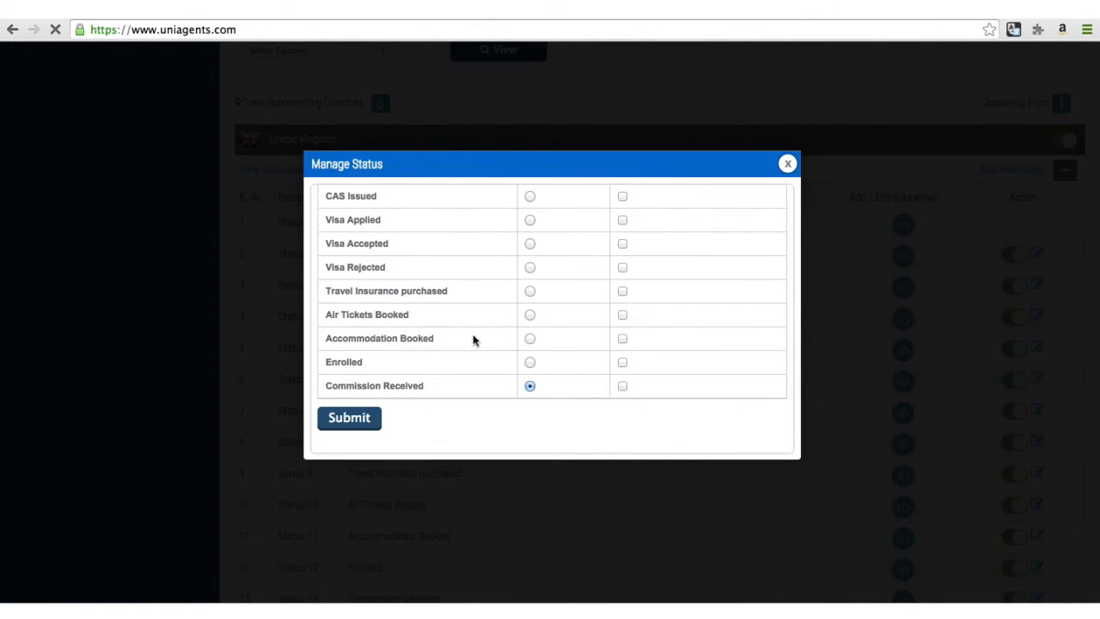
pyautogui.click(788, 165)
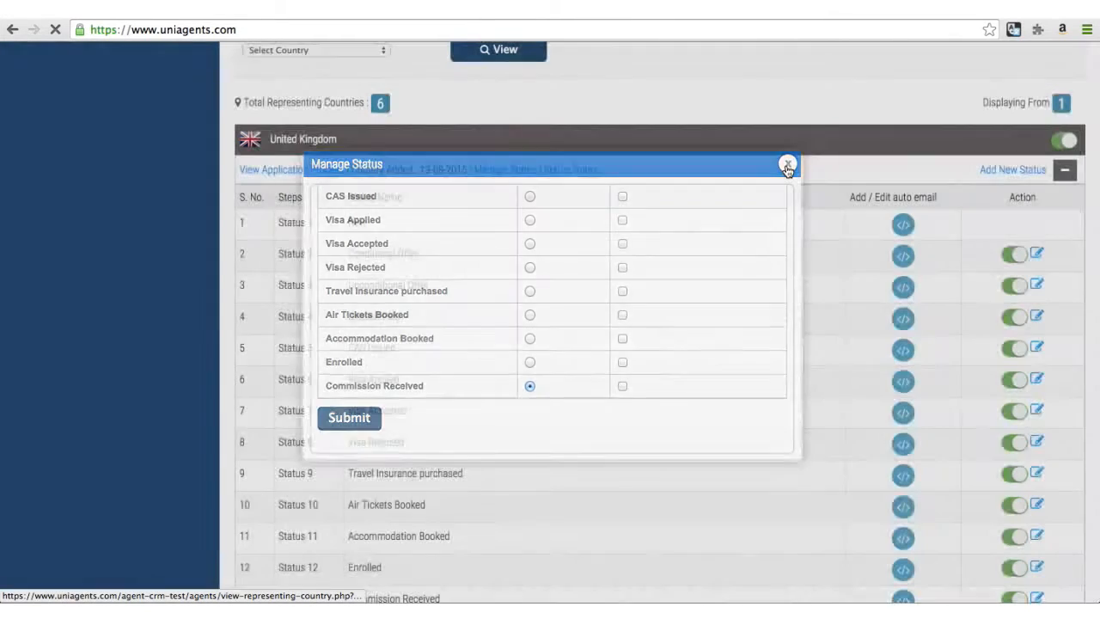
# Step: Open the United Kingdom's status notes, look over the list and read the full note for the New status
pyautogui.scroll(2, 589, 385)
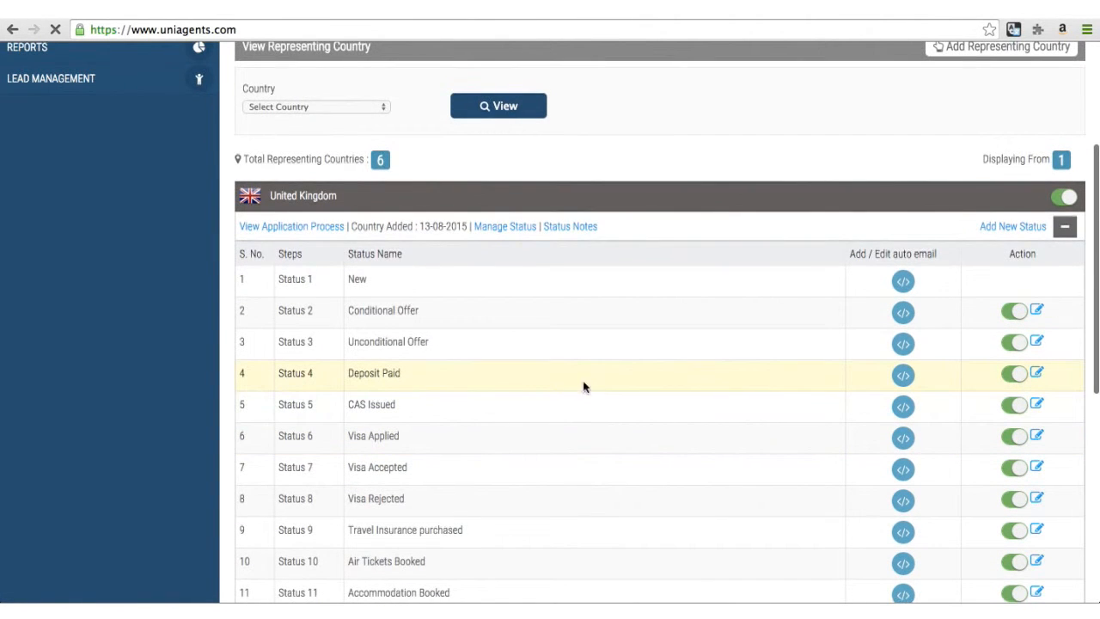
pyautogui.click(583, 227)
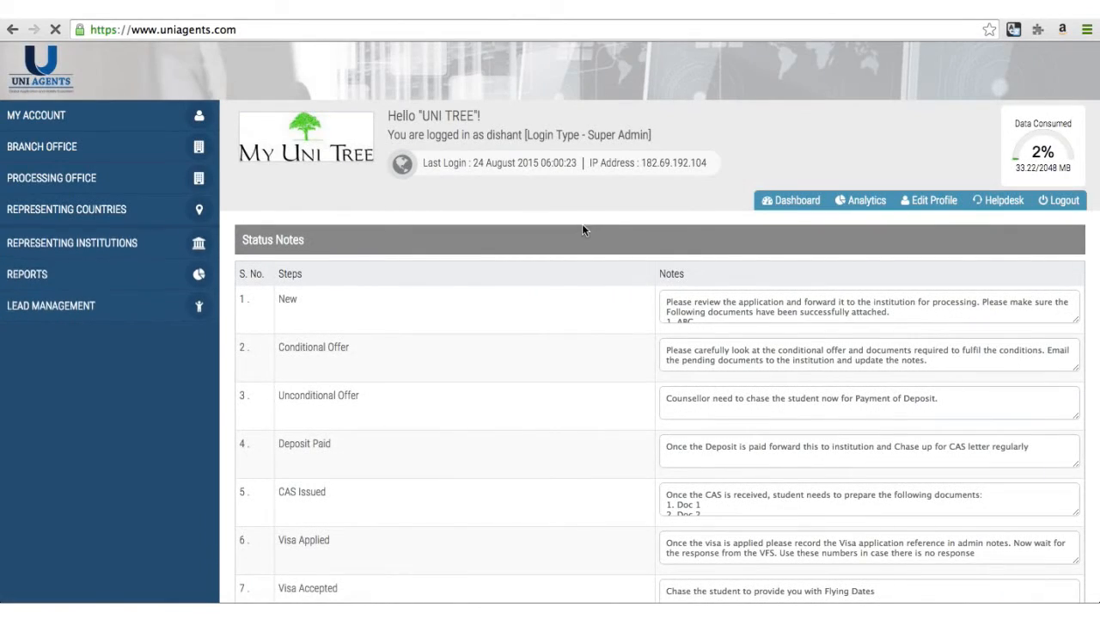
pyautogui.scroll(-2, 574, 388)
pyautogui.scroll(-5, 574, 391)
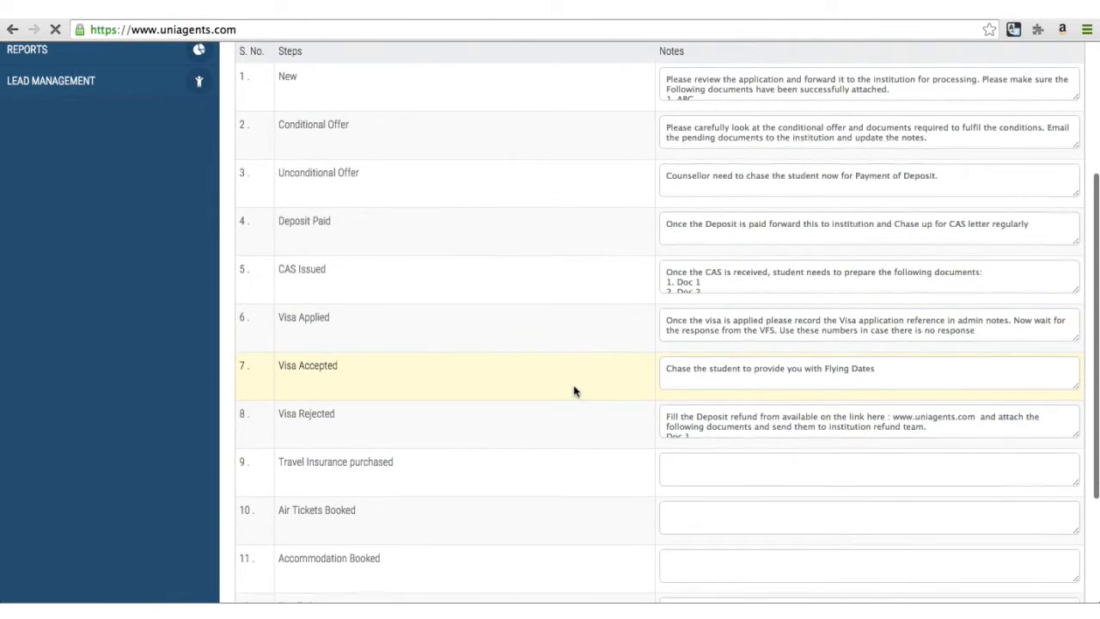
pyautogui.scroll(4, 574, 391)
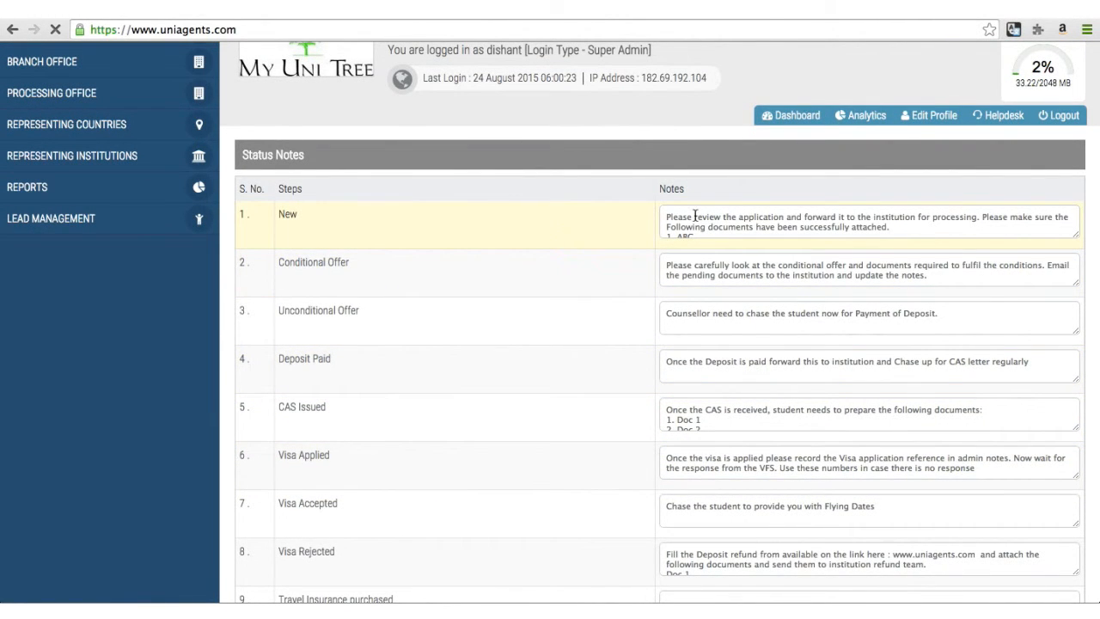
pyautogui.scroll(-1, 706, 220)
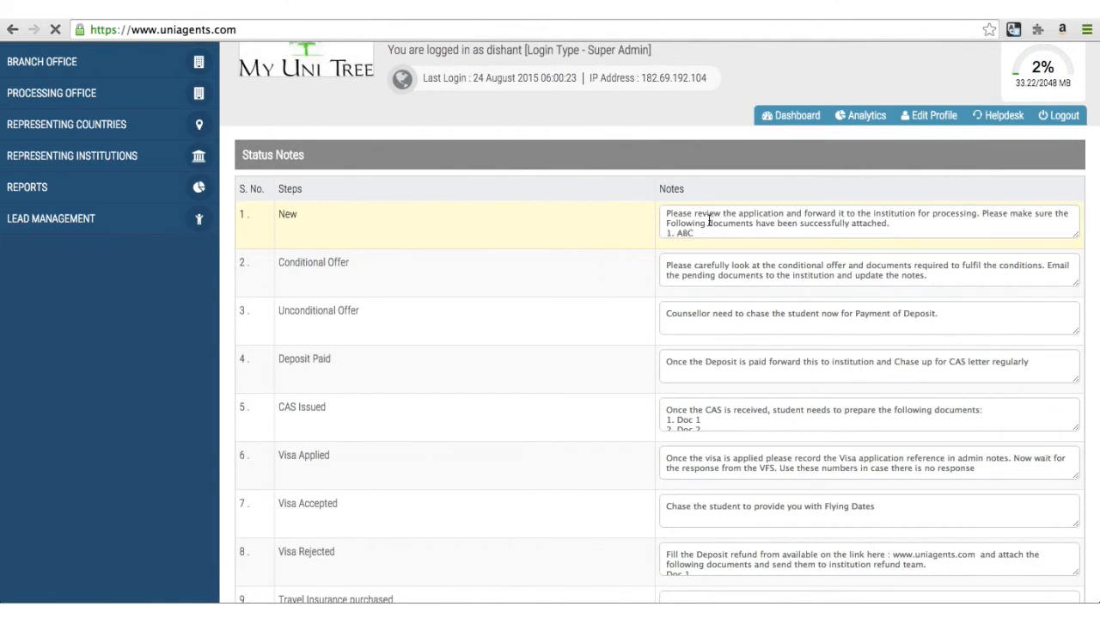
pyautogui.scroll(-2, 709, 220)
pyautogui.scroll(4, 709, 220)
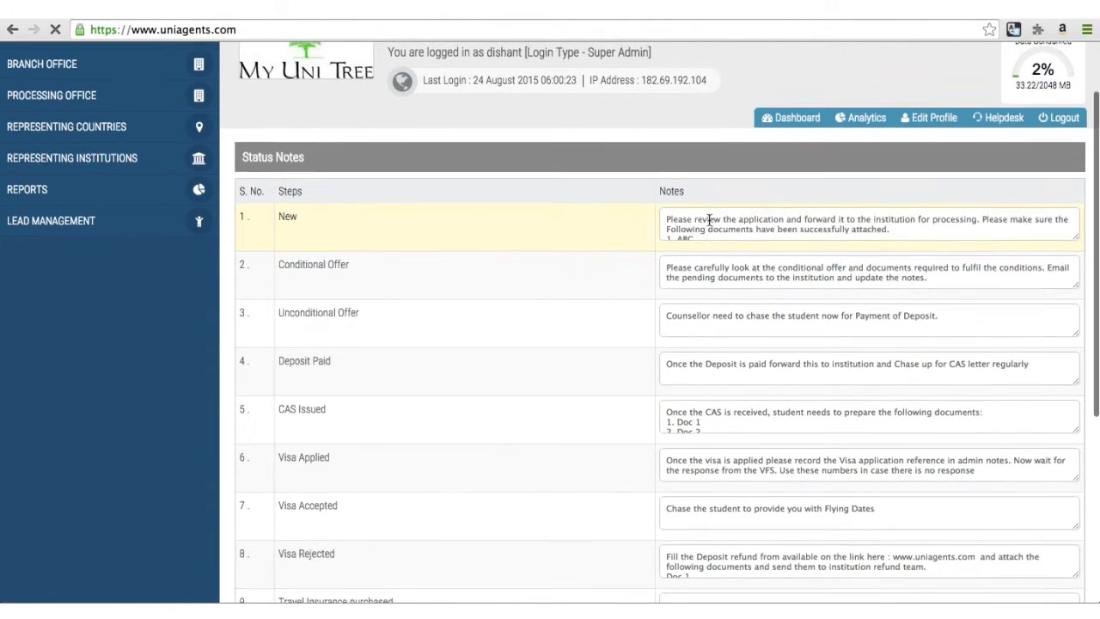
pyautogui.click(708, 221)
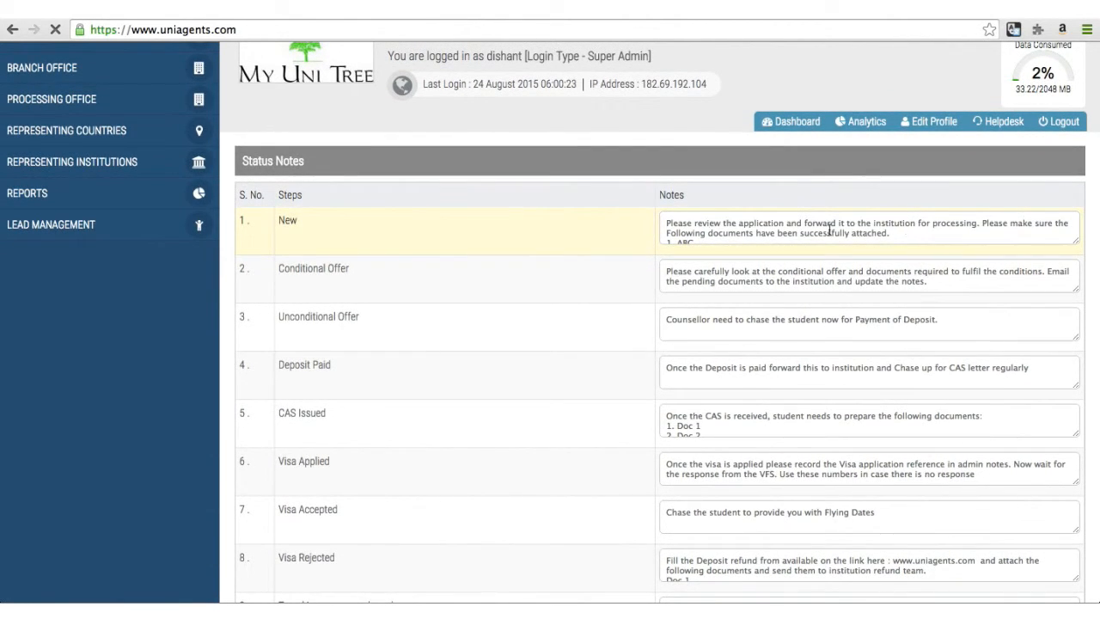
pyautogui.scroll(-3, 821, 221)
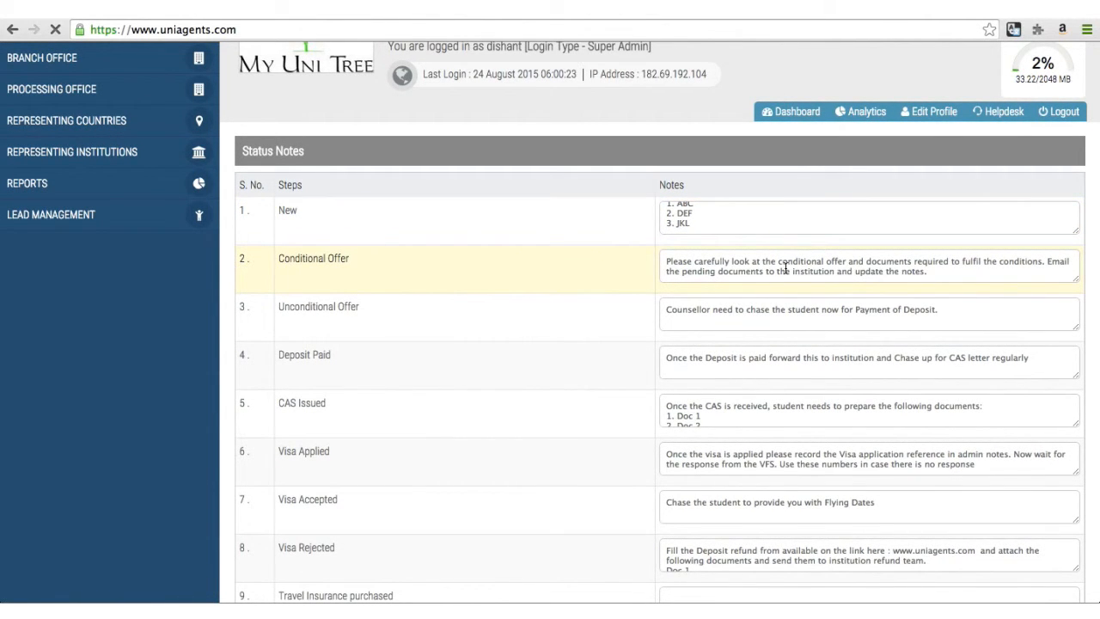
# Step: Read the notes for the statuses from Conditional Offer to Visa Rejected, including the whole CAS Issued note
pyautogui.scroll(-5, 779, 365)
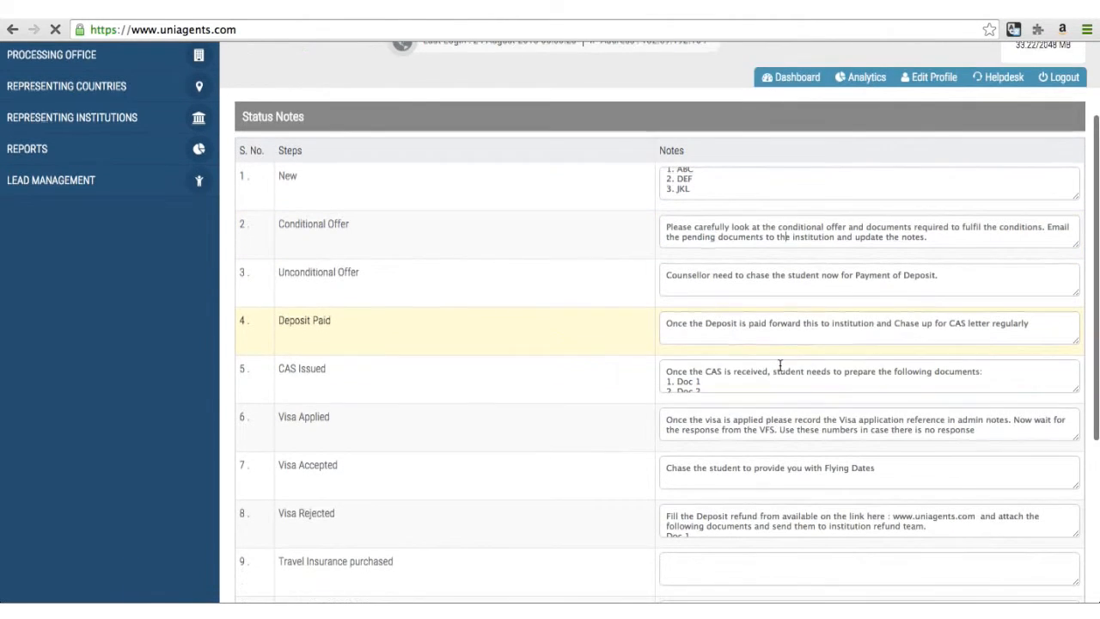
pyautogui.scroll(2, 774, 366)
pyautogui.scroll(3, 771, 368)
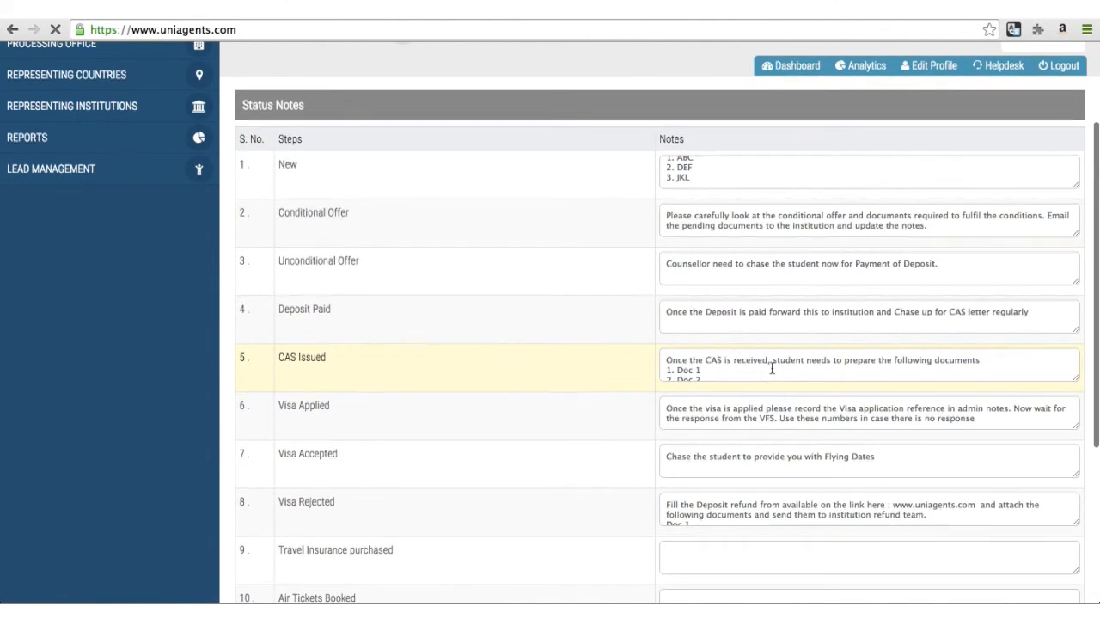
pyautogui.scroll(-3, 821, 367)
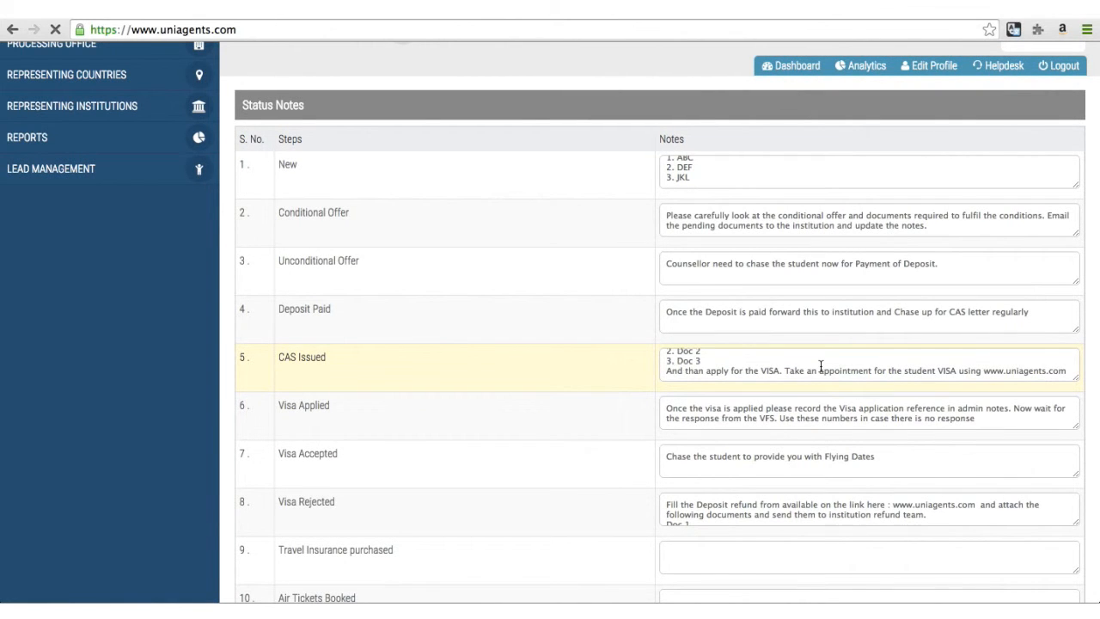
pyautogui.scroll(-3, 828, 363)
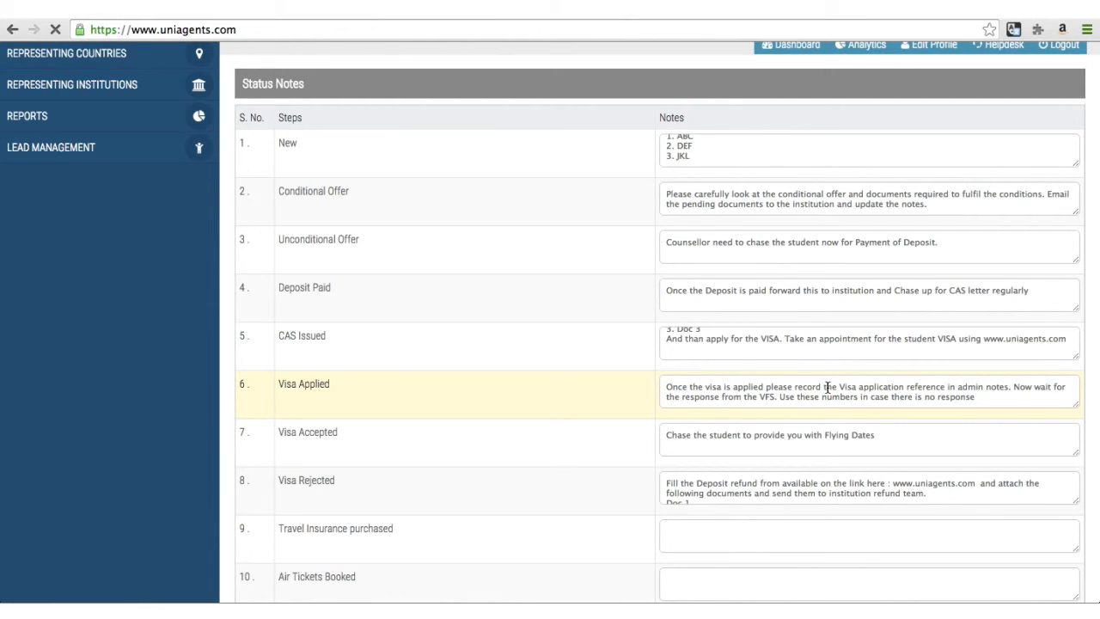
pyautogui.scroll(-2, 827, 387)
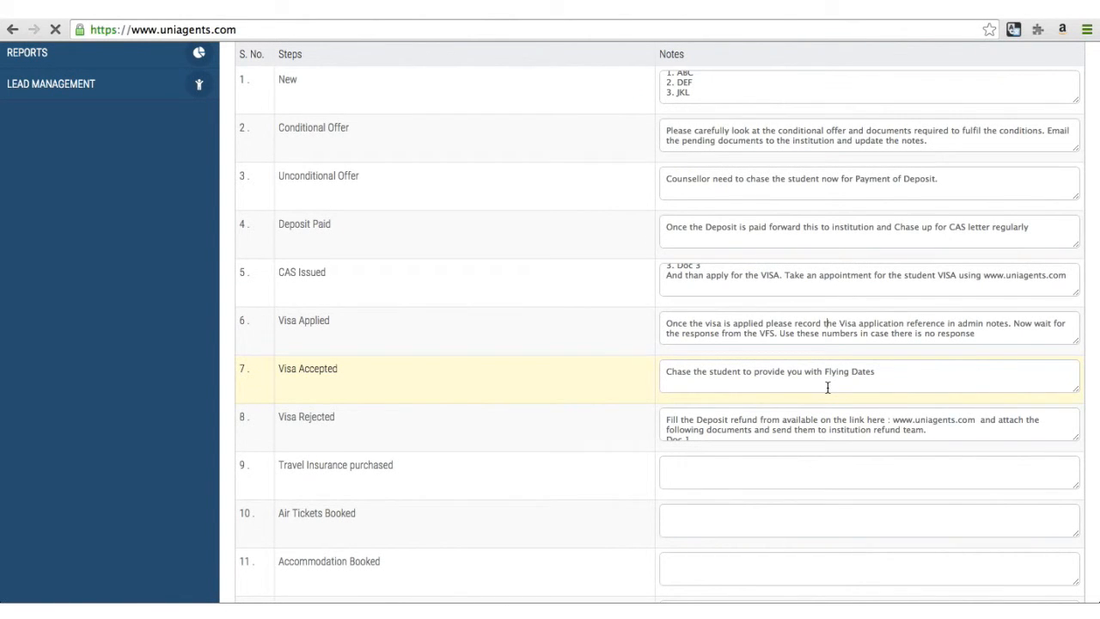
pyautogui.scroll(-4, 827, 387)
pyautogui.scroll(8, 827, 387)
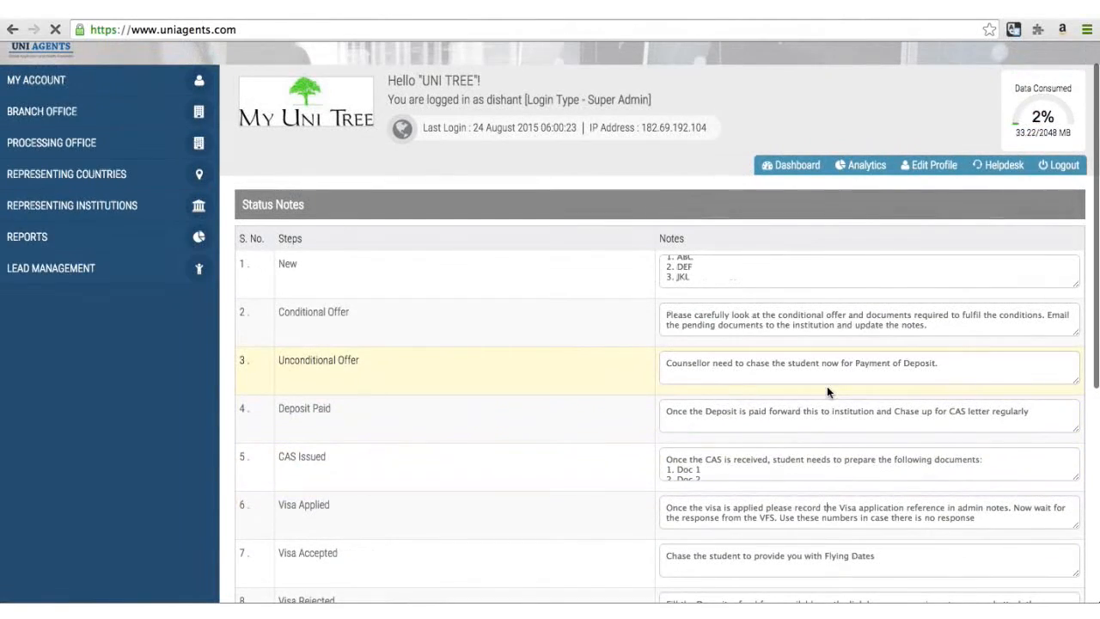
# Step: Return to the representing countries list, deactivate the United Kingdom and activate it again, acknowledging each change
pyautogui.scroll(1, 649, 339)
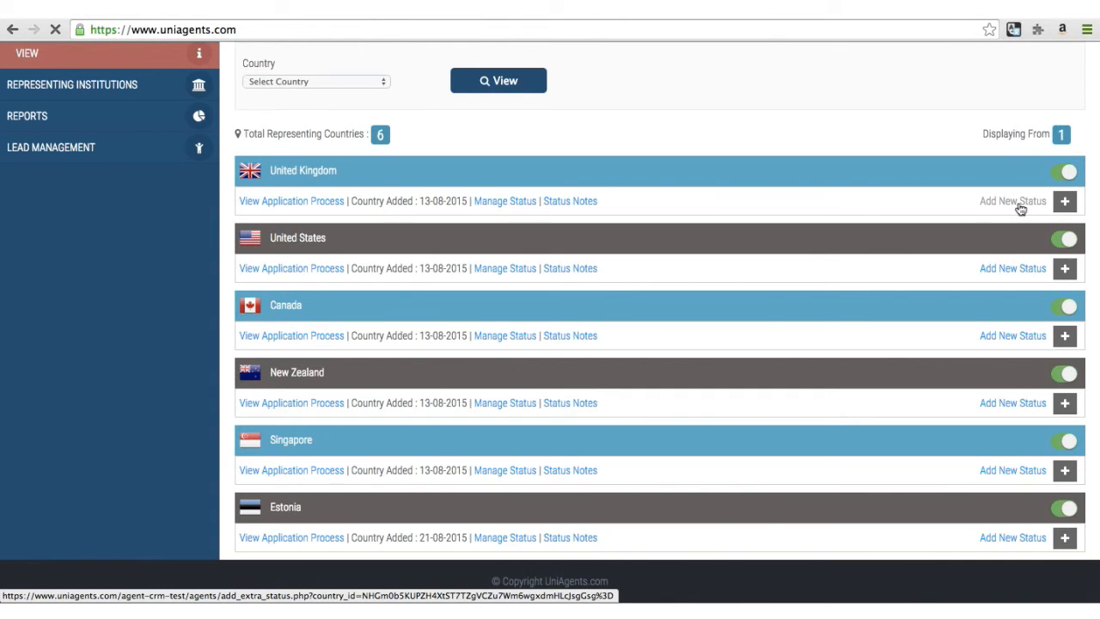
pyautogui.click(1065, 175)
pyautogui.click(666, 192)
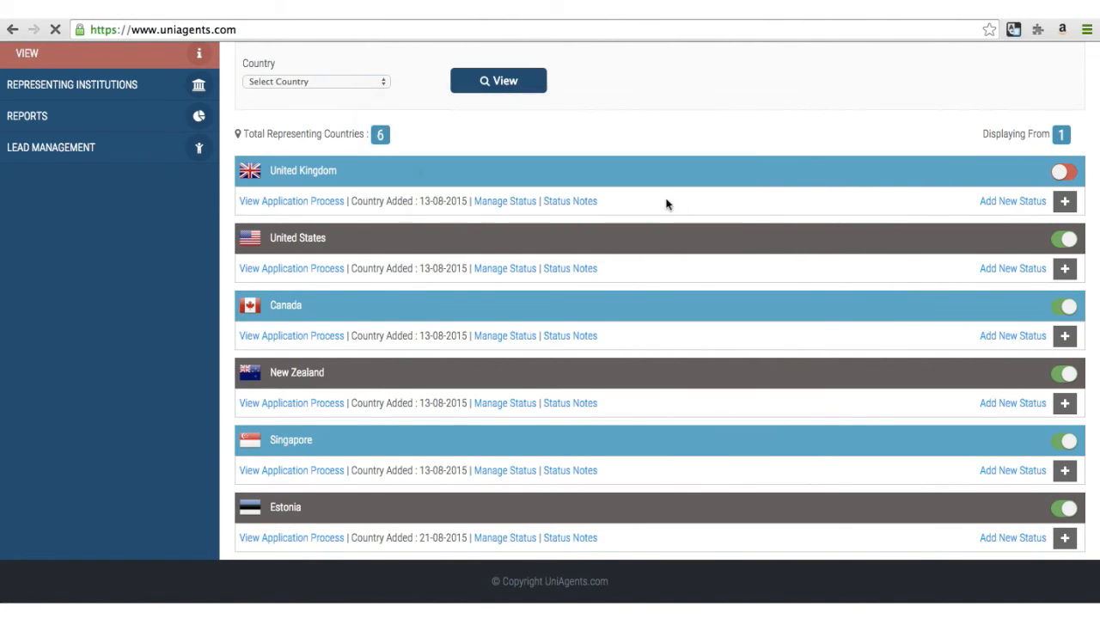
pyautogui.click(1069, 177)
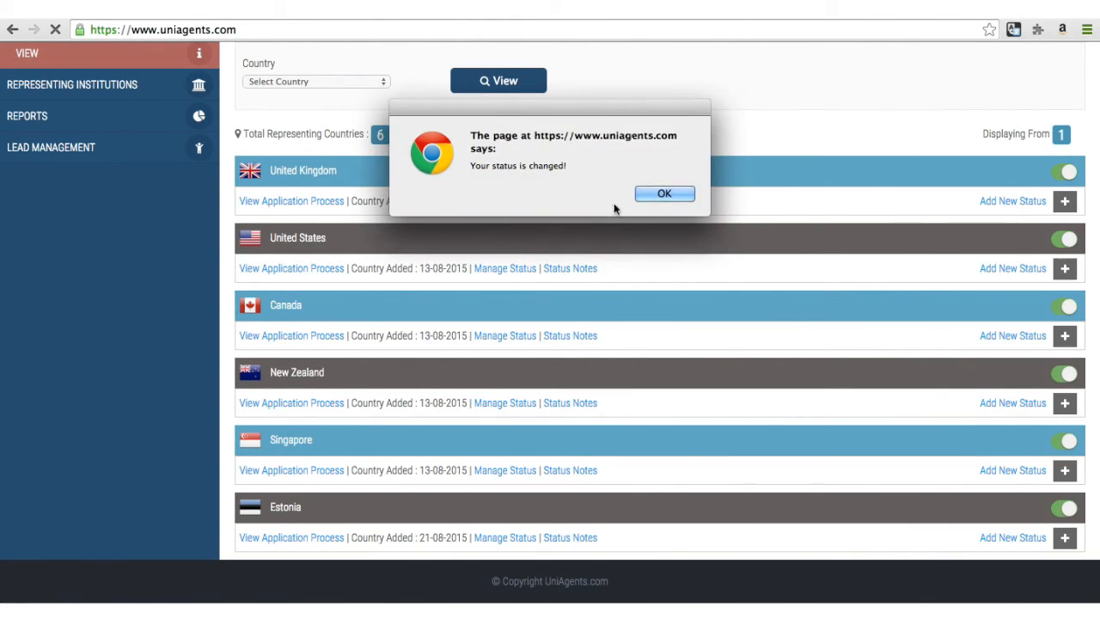
pyautogui.click(660, 193)
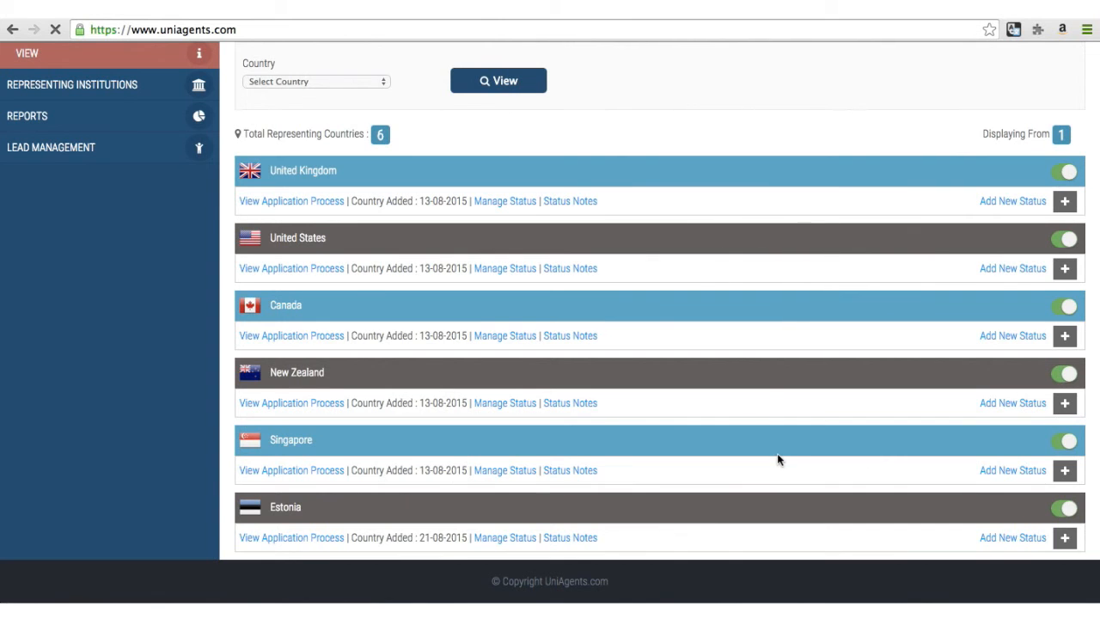
pyautogui.scroll(2, 779, 460)
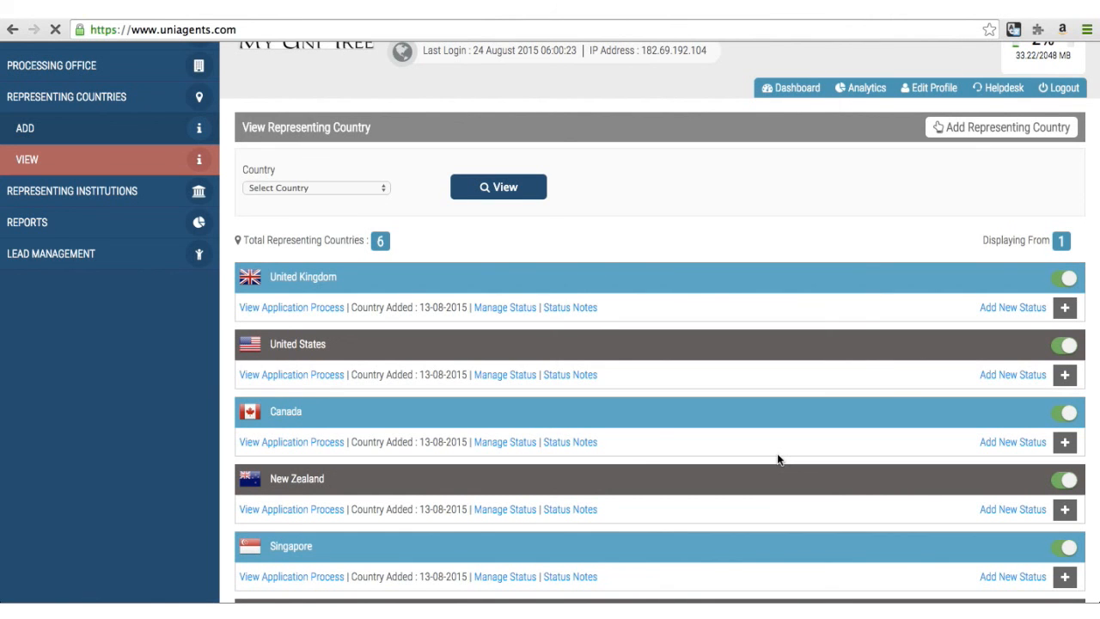
pyautogui.scroll(-1, 720, 405)
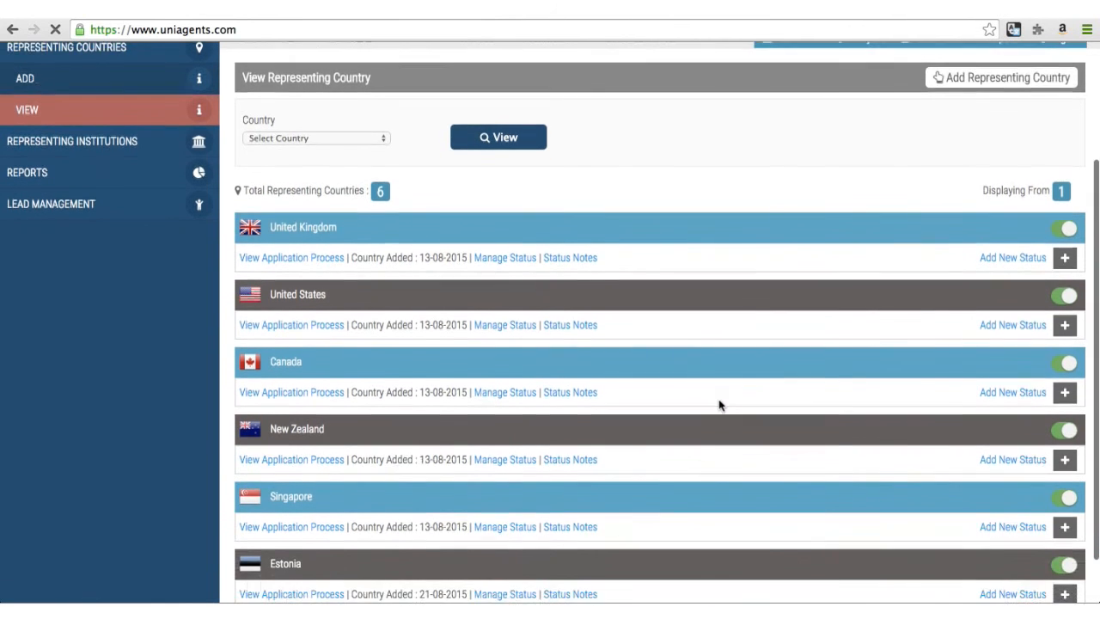